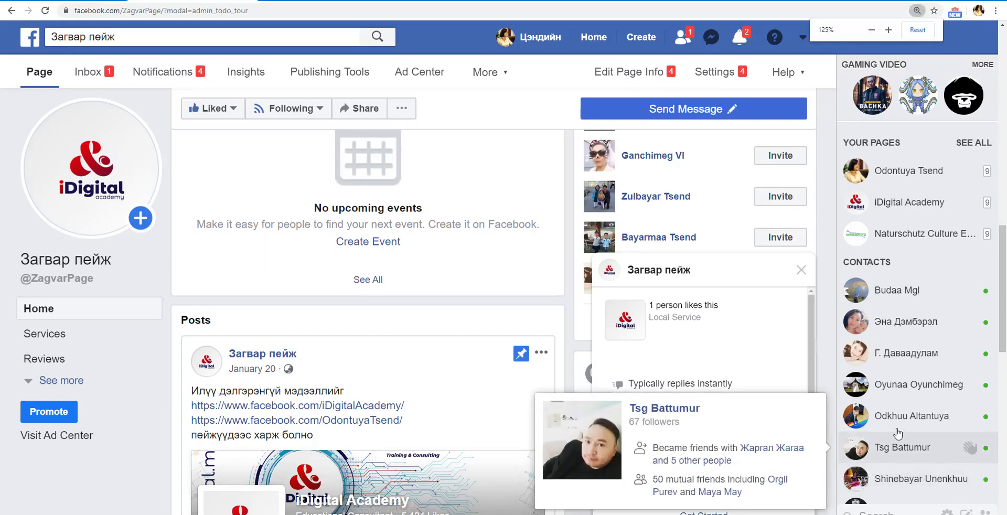
- Start the Messenger conversation with the page using Get Started and send the message "сайн байна уу"
{"action": "key", "text": "ctrl+minus"}
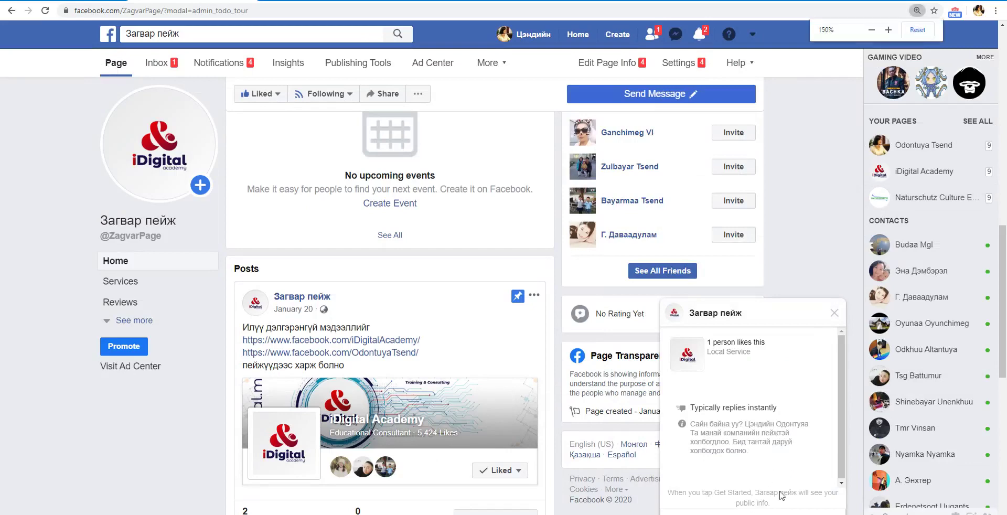
{"action": "key", "text": "ctrl+plus"}
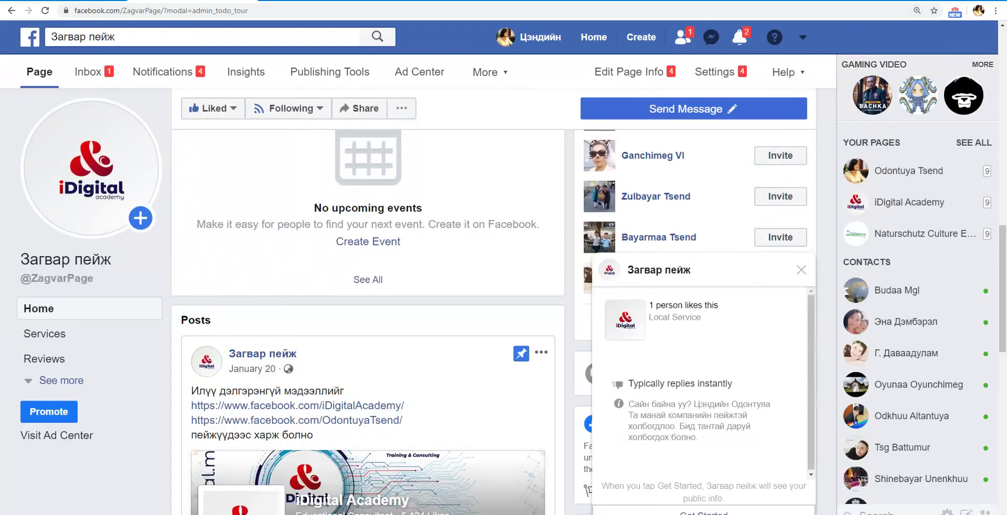
{"action": "left_click", "coordinate": [704, 511]}
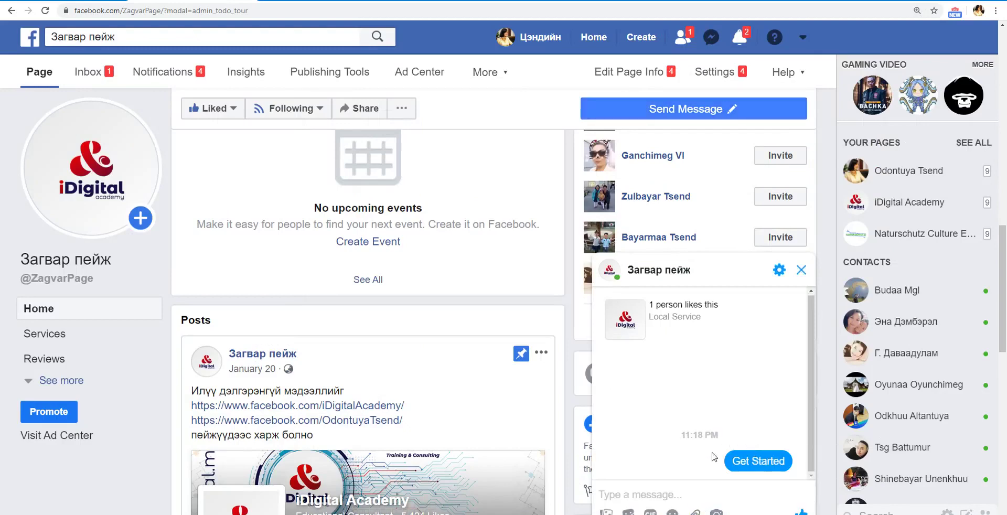
{"action": "type", "text": "vgay"}
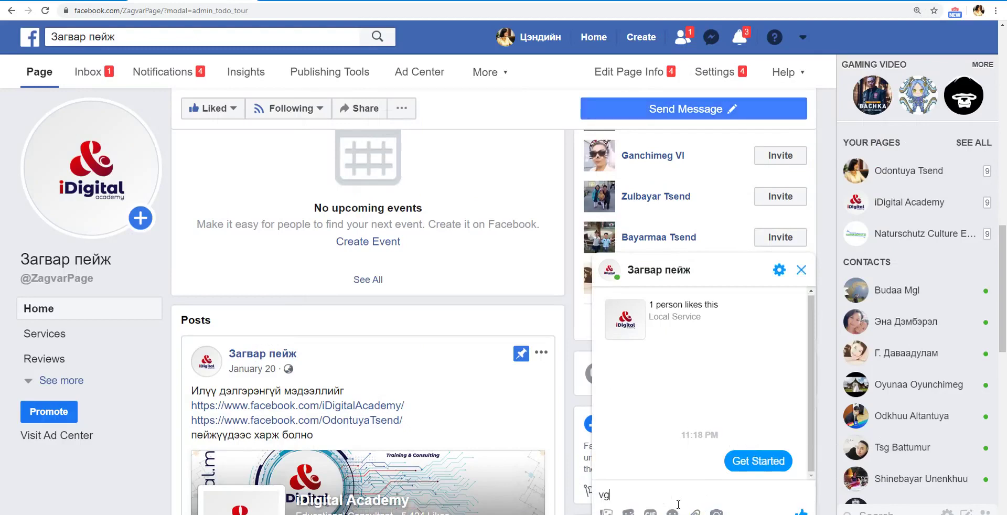
{"action": "key", "text": "BackSpace"}
{"action": "key", "text": "BackSpace"}
{"action": "key", "text": "BackSpace"}
{"action": "key", "text": "BackSpace"}
{"action": "key", "text": "BackSpace"}
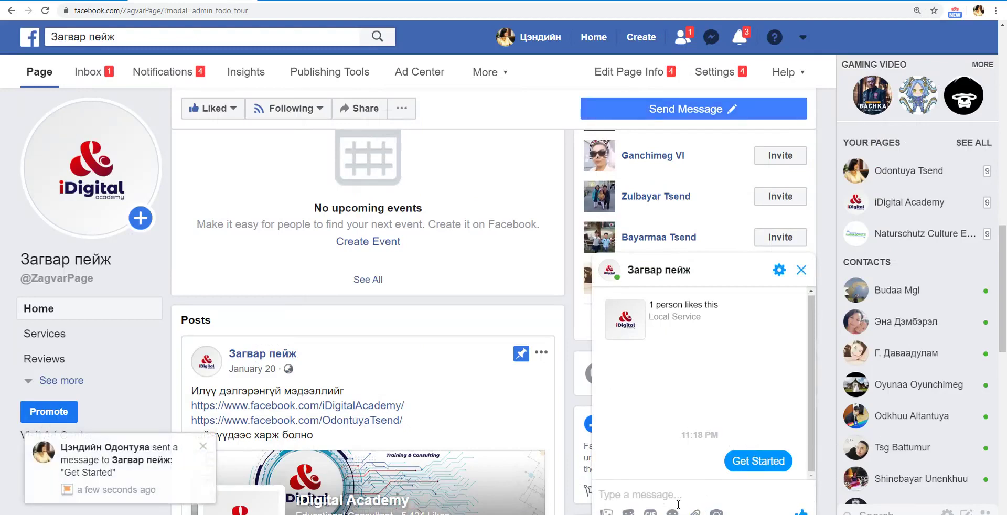
{"action": "type", "text": "сайн байна уу"}
{"action": "key", "text": "Return"}
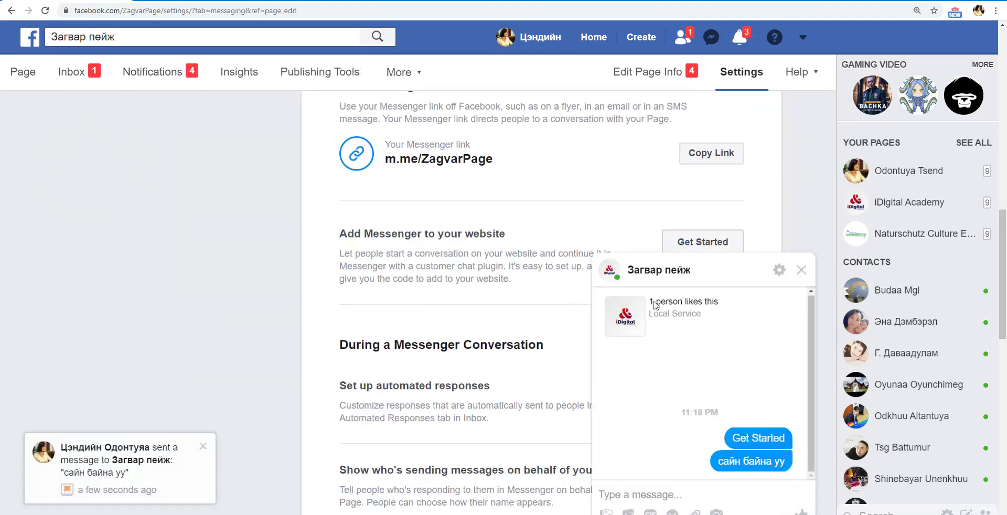
- Close the page's chat window and dismiss the new-message notification
{"action": "left_click", "coordinate": [802, 270]}
{"action": "scroll", "coordinate": [403, 300], "scroll_direction": "up", "scroll_amount": 6}
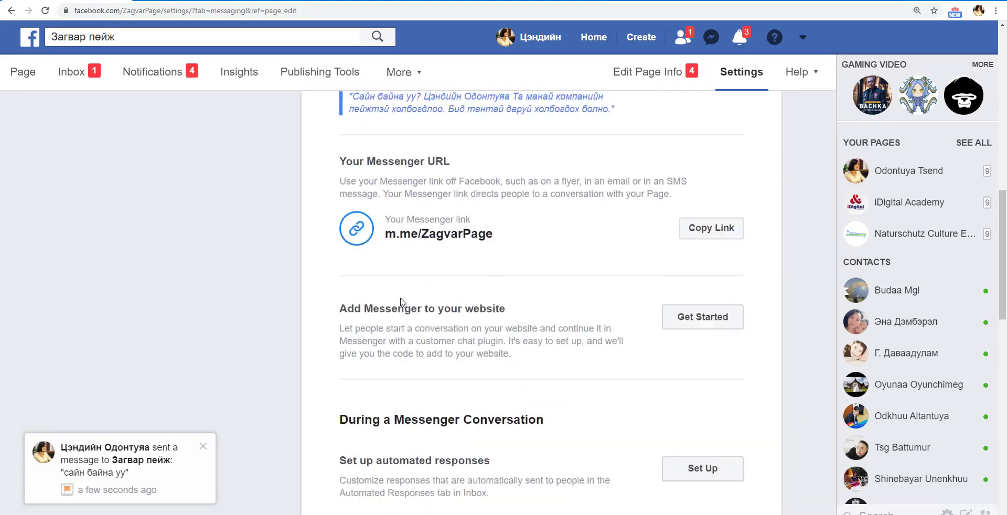
{"action": "scroll", "coordinate": [402, 301], "scroll_direction": "up", "scroll_amount": 4}
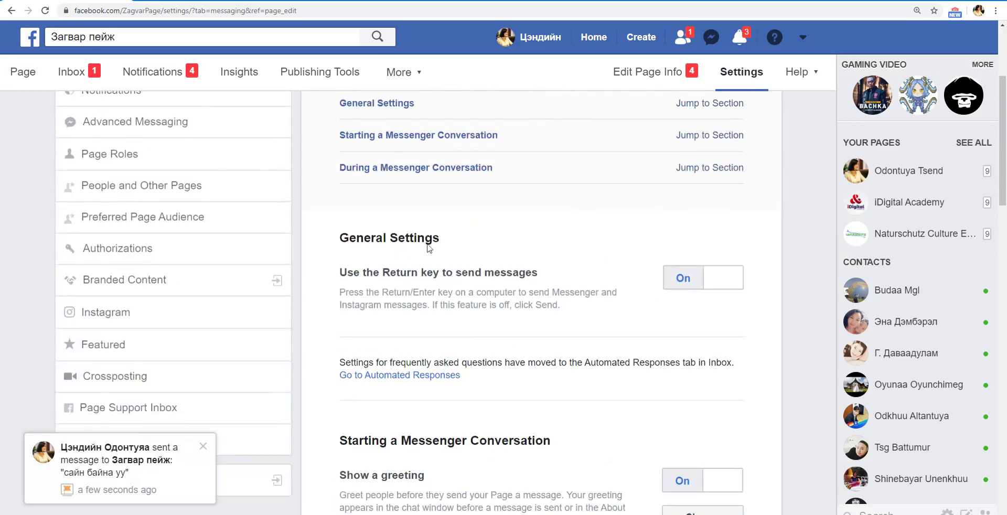
{"action": "left_click", "coordinate": [203, 447]}
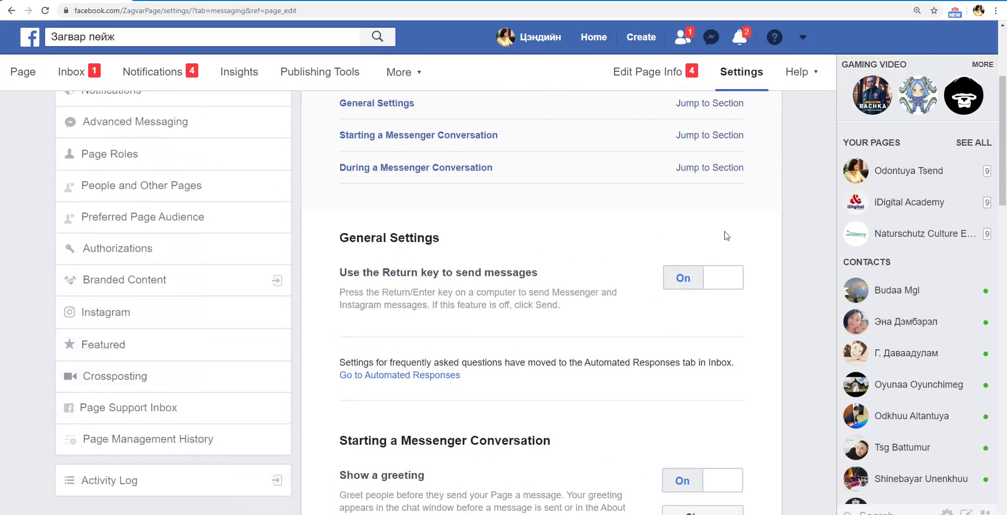
- Go to the Automated Responses from the page's general messaging settings
{"action": "scroll", "coordinate": [517, 324], "scroll_direction": "down", "scroll_amount": 3}
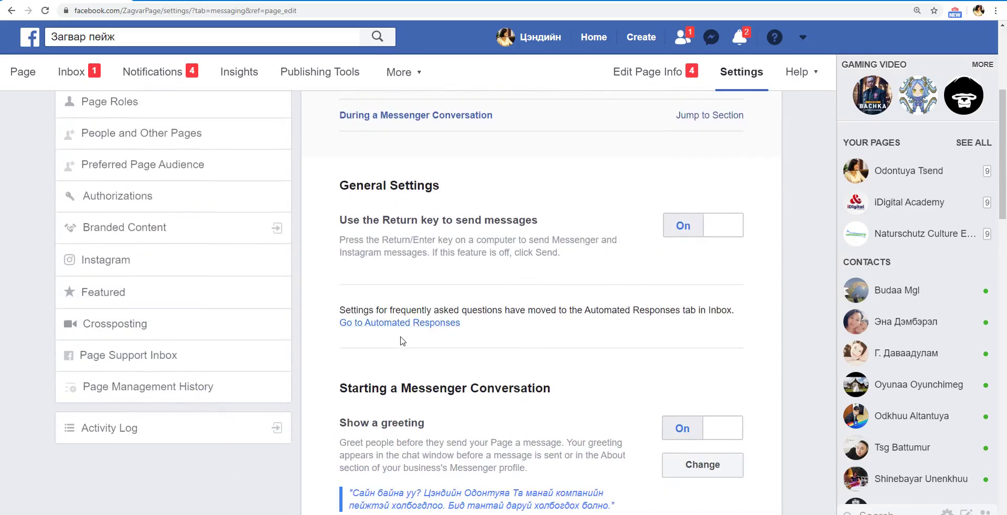
{"action": "scroll", "coordinate": [688, 327], "scroll_direction": "down", "scroll_amount": 1}
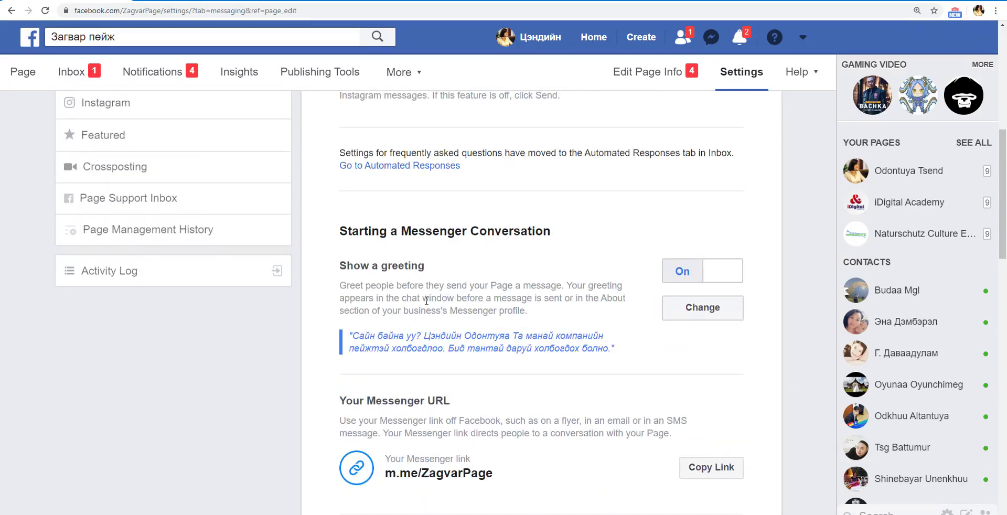
{"action": "scroll", "coordinate": [423, 312], "scroll_direction": "down", "scroll_amount": 5}
{"action": "scroll", "coordinate": [416, 325], "scroll_direction": "up", "scroll_amount": 8}
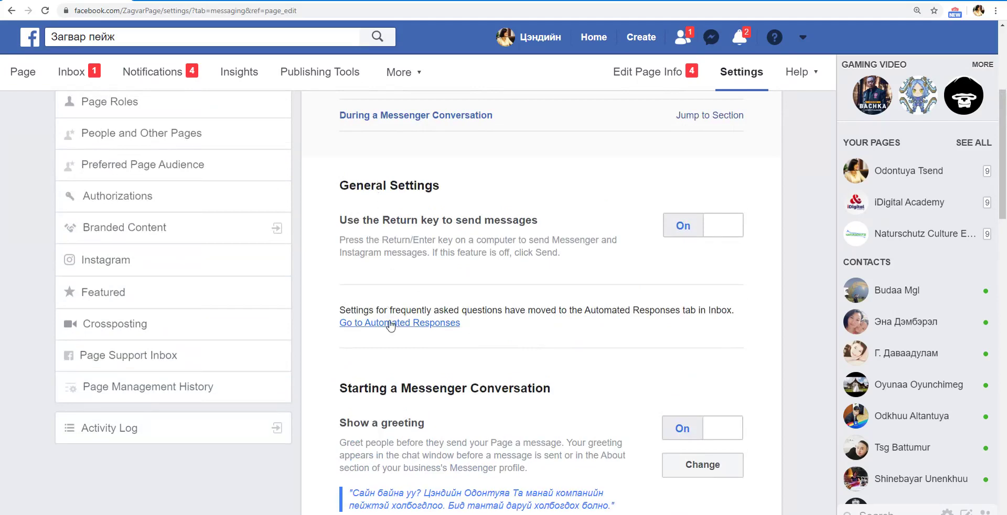
{"action": "left_click", "coordinate": [390, 325]}
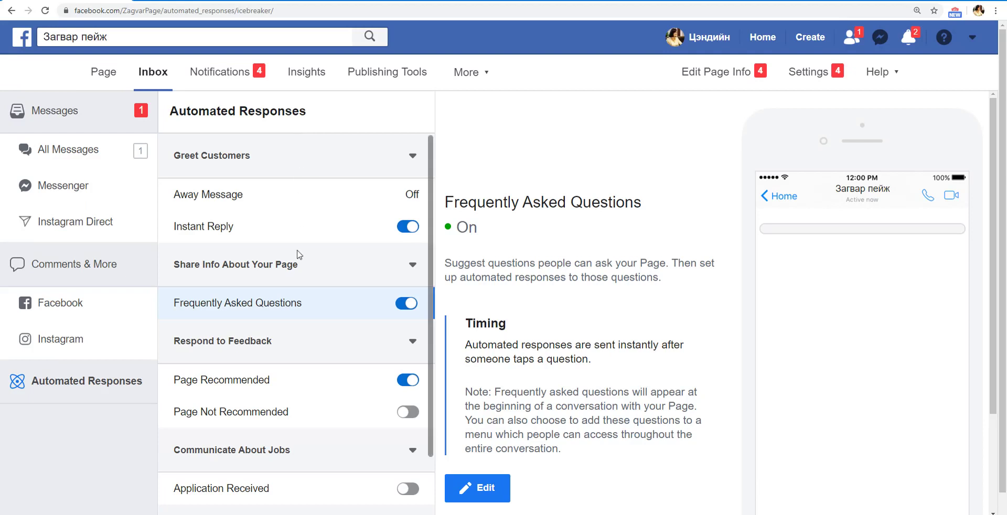
- Open the Frequently Asked Questions response for editing and add a blank first question
{"action": "scroll", "coordinate": [291, 269], "scroll_direction": "down", "scroll_amount": 1}
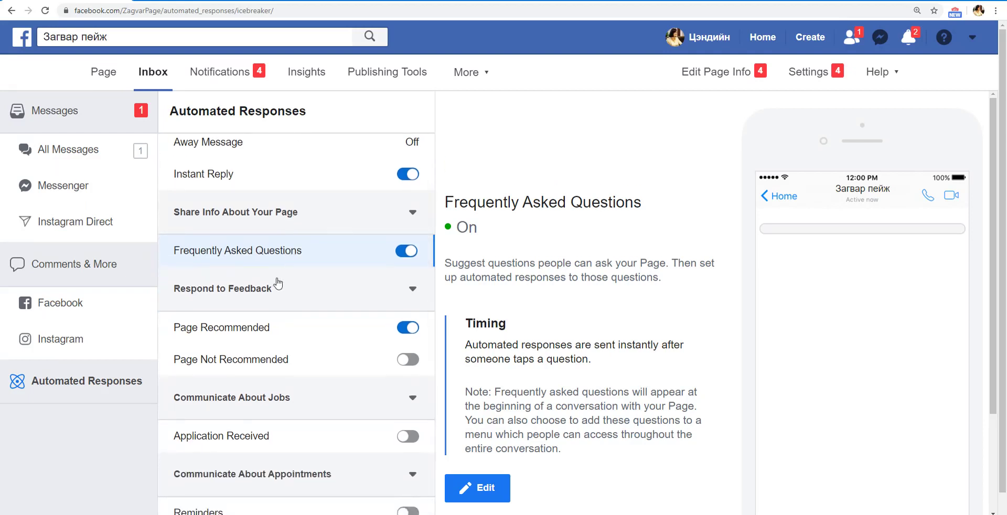
{"action": "scroll", "coordinate": [277, 283], "scroll_direction": "up", "scroll_amount": 1}
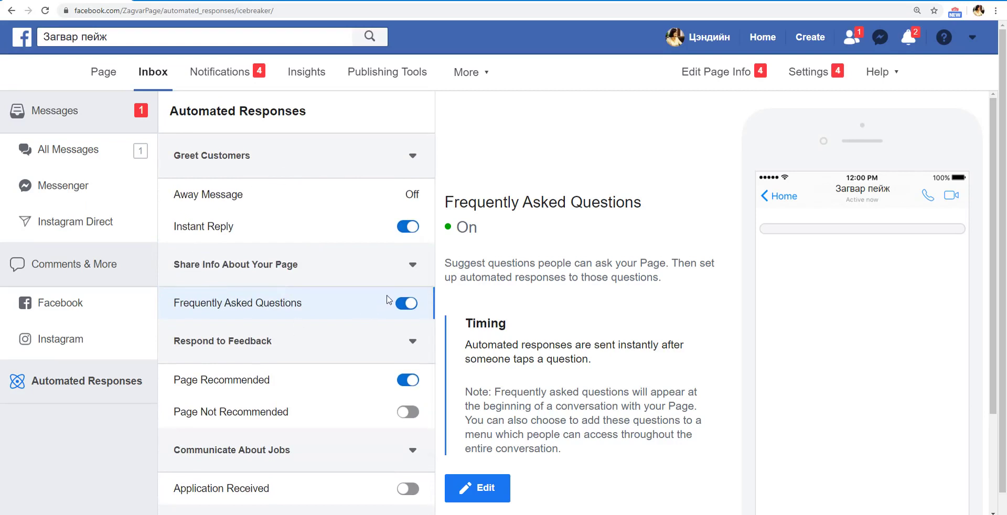
{"action": "scroll", "coordinate": [287, 386], "scroll_direction": "down", "scroll_amount": 2}
{"action": "scroll", "coordinate": [292, 393], "scroll_direction": "up", "scroll_amount": 2}
{"action": "left_click", "coordinate": [483, 488]}
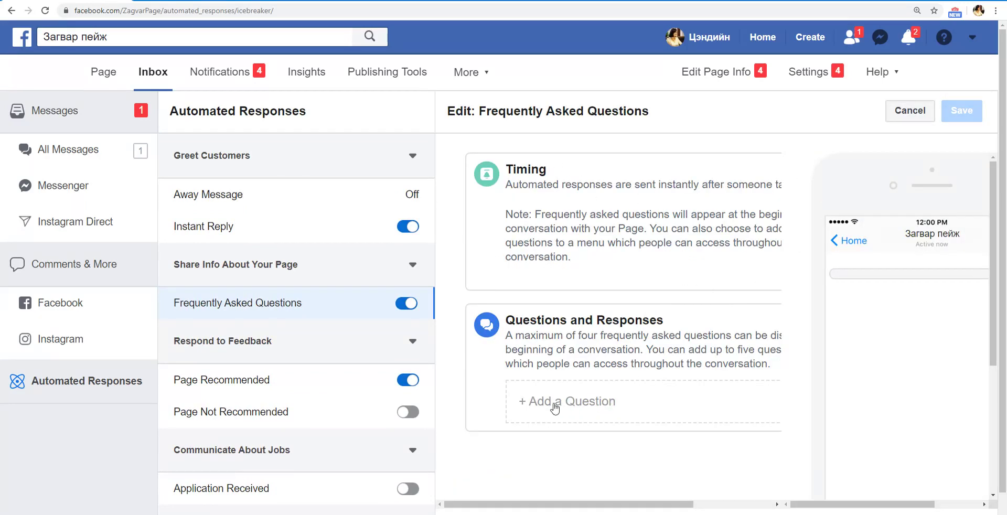
{"action": "left_click", "coordinate": [555, 408]}
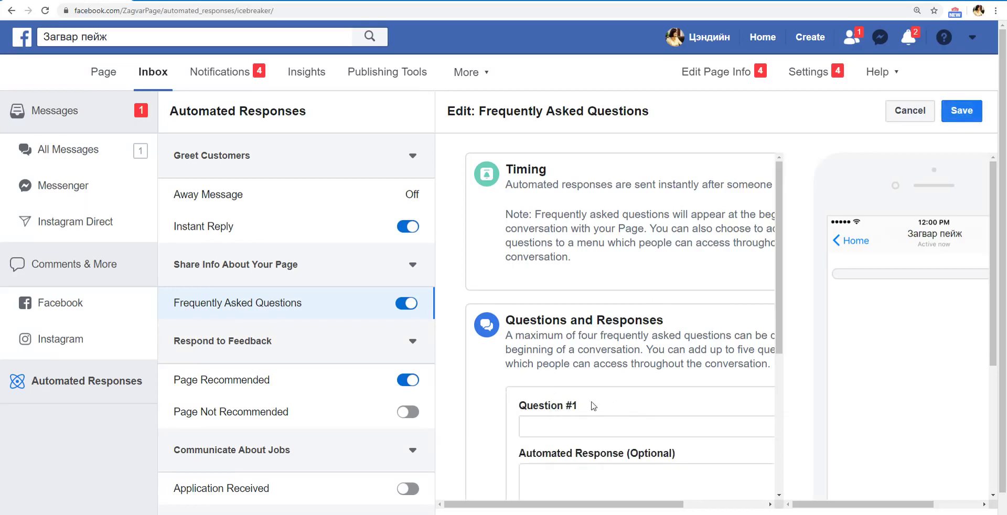
{"action": "scroll", "coordinate": [563, 408], "scroll_direction": "down", "scroll_amount": 1}
{"action": "left_click", "coordinate": [567, 374]}
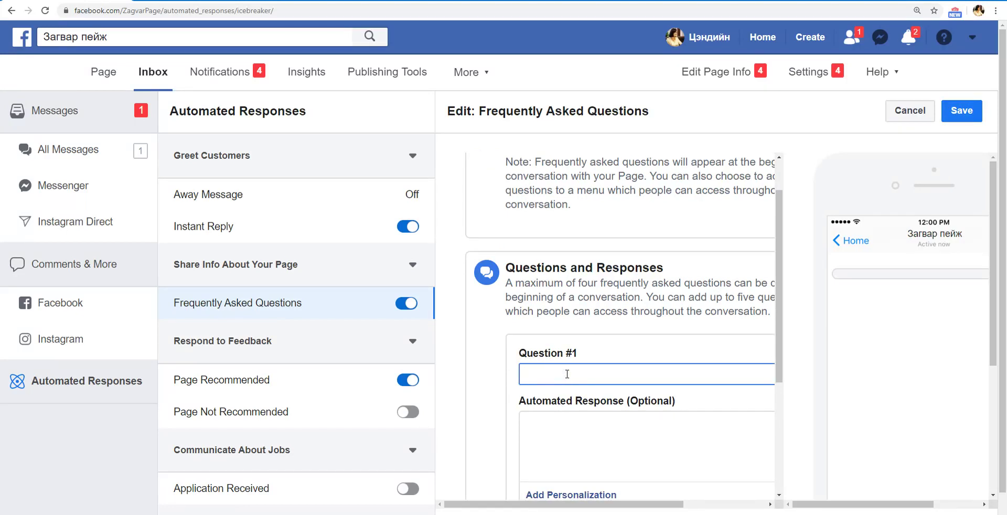
{"action": "type", "text": "T"}
{"action": "key", "text": "BackSpace"}
{"action": "type", "text": "Танай б"}
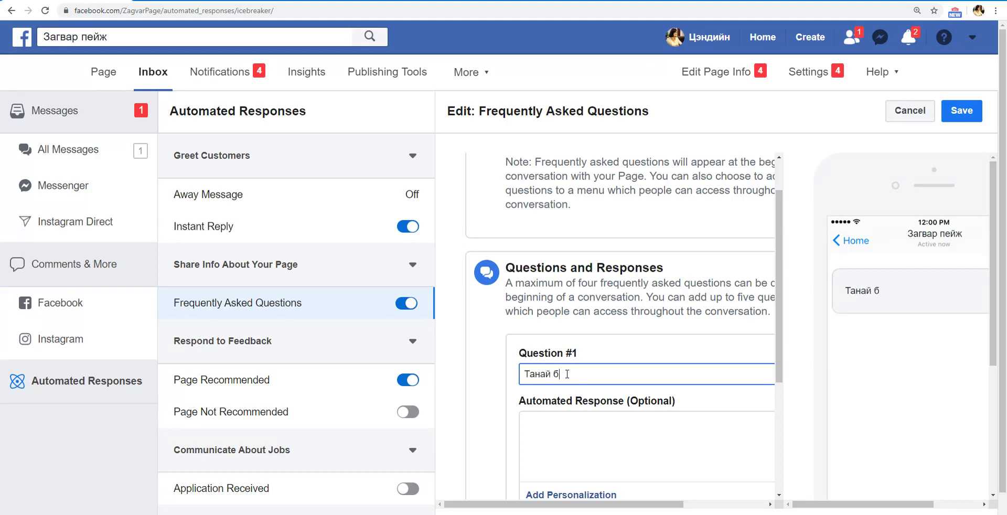
{"action": "type", "text": "үтэ"}
{"action": "key", "text": "BackSpace"}
{"action": "key", "text": "BackSpace"}
{"action": "key", "text": "BackSpace"}
{"action": "key", "text": "BackSpace"}
{"action": "key", "text": "BackSpace"}
{"action": "key", "text": "BackSpace"}
{"action": "key", "text": "BackSpace"}
{"action": "key", "text": "BackSpace"}
{"action": "key", "text": "BackSpace"}
{"action": "key", "text": "BackSpace"}
- Enter "Бүтээгдэхүүний танилцуулга" as Question #1 and place the cursor in its automated response text
{"action": "type", "text": "Бүтээгдэхүүн"}
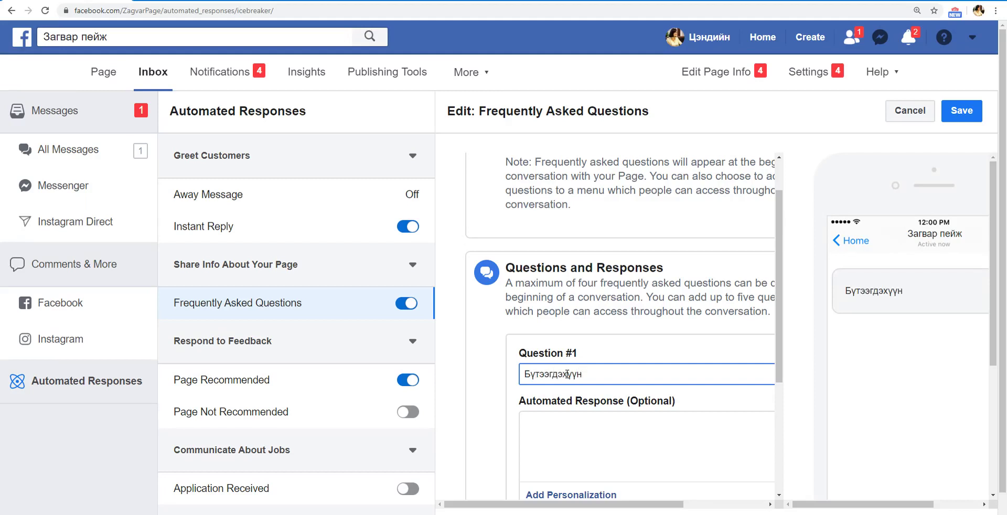
{"action": "type", "text": "ий тани ллд"}
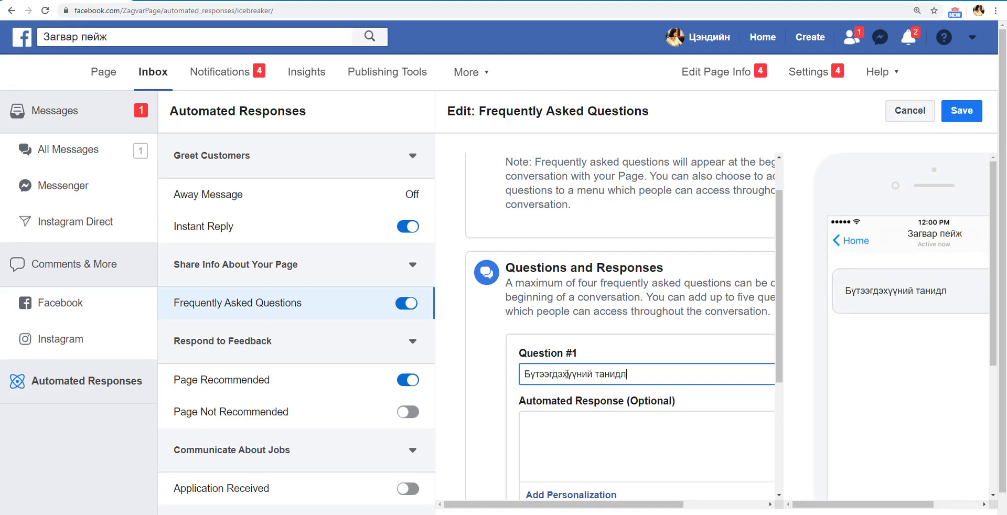
{"action": "key", "text": "BackSpace"}
{"action": "key", "text": "BackSpace"}
{"action": "type", "text": "лцуулга"}
{"action": "scroll", "coordinate": [567, 374], "scroll_direction": "down", "scroll_amount": 4}
{"action": "left_click", "coordinate": [571, 238]}
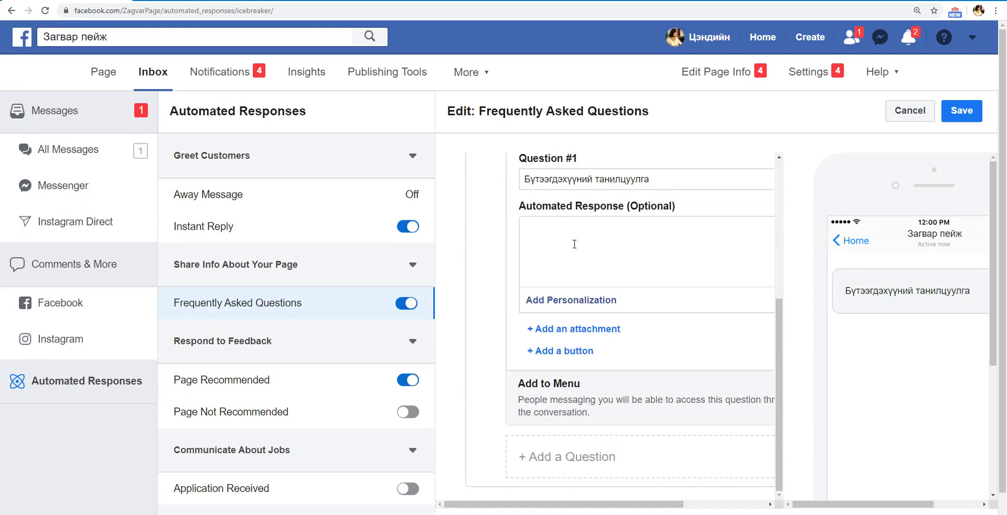
{"action": "type", "text": "Vgay"}
{"action": "key", "text": "BackSpace"}
{"action": "key", "text": "BackSpace"}
{"action": "key", "text": "BackSpace"}
{"action": "type", "text": "Сайн байна"}
{"action": "type", "text": " уу. Та б"}
{"action": "key", "text": "BackSpace"}
{"action": "type", "text": "м"}
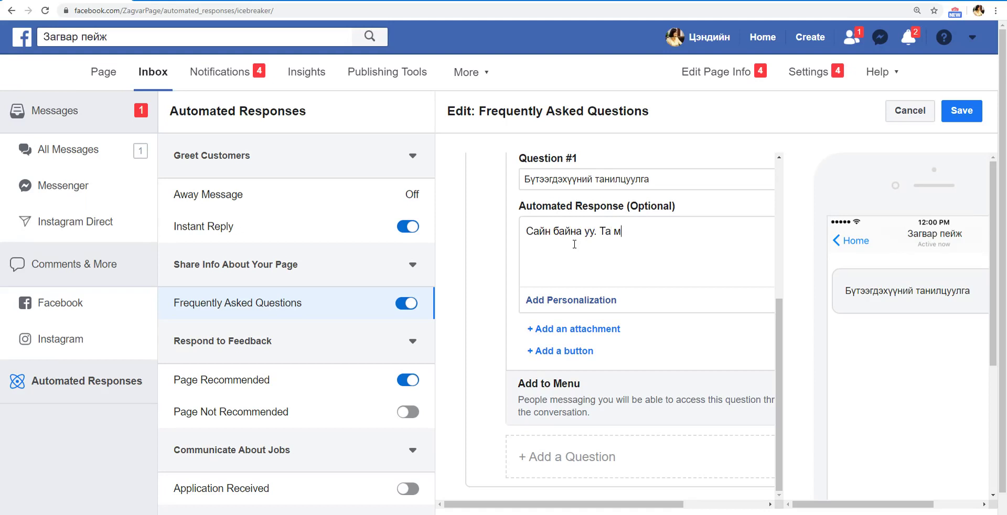
{"action": "type", "text": "анай бүтээгдэхүүн"}
{"action": "key", "text": "BackSpace"}
{"action": "key", "text": "BackSpace"}
{"action": "key", "text": "BackSpace"}
{"action": "key", "text": "BackSpace"}
{"action": "key", "text": "BackSpace"}
{"action": "key", "text": "BackSpace"}
{"action": "key", "text": "BackSpace"}
{"action": "key", "text": "BackSpace"}
{"action": "key", "text": "BackSpace"}
{"action": "key", "text": "BackSpace"}
{"action": "key", "text": "BackSpace"}
{"action": "key", "text": "BackSpace"}
{"action": "key", "text": "BackSpace"}
{"action": "key", "text": "BackSpace"}
{"action": "key", "text": "BackSpace"}
{"action": "key", "text": "BackSpace"}
{"action": "key", "text": "BackSpace"}
{"action": "key", "text": "BackSpace"}
{"action": "key", "text": "BackSpace"}
{"action": "key", "text": "BackSpace"}
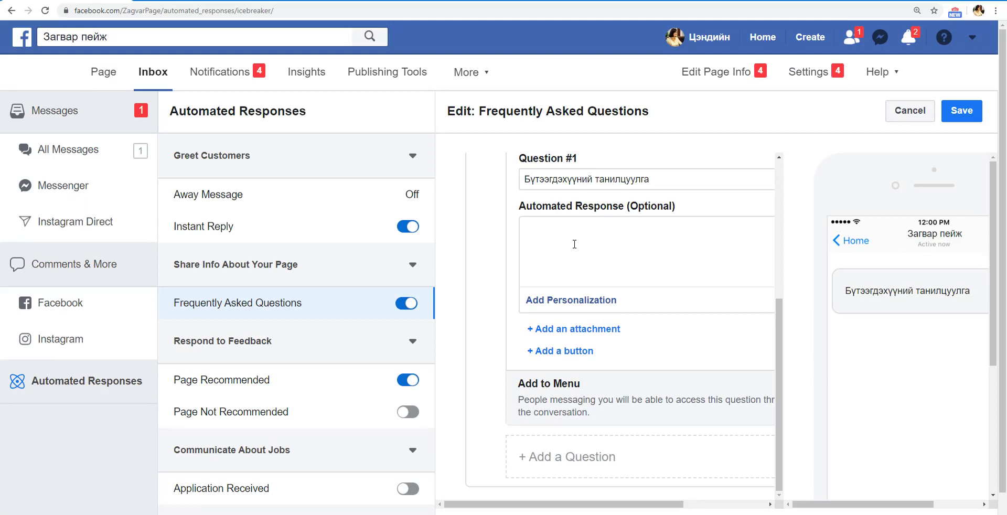
- Write "Фейсбүүк маркетингийн онлайн сургалт" as the automated response to Question #1
{"action": "type", "text": "Сошиал медиа маркетинг"}
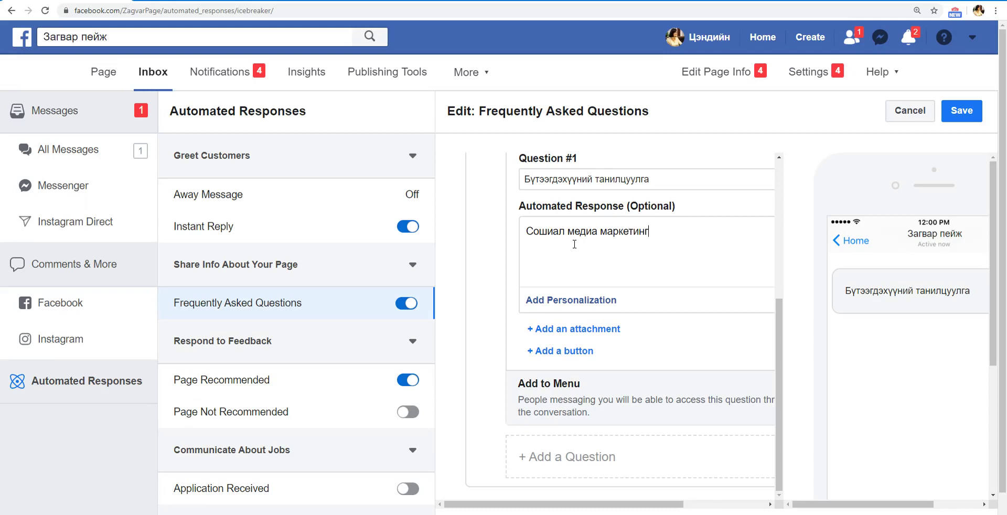
{"action": "type", "text": "ийн онлайн сургалт"}
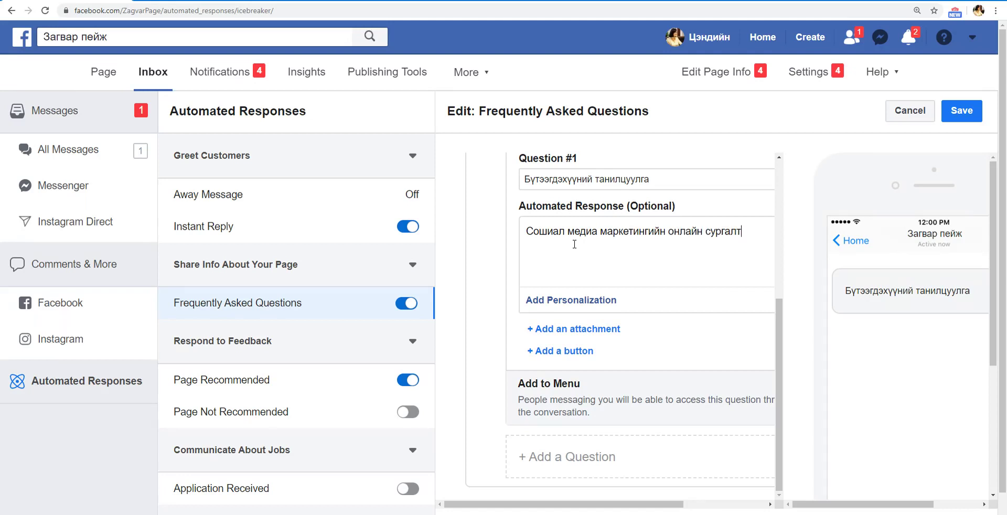
{"action": "left_click_drag", "start_coordinate": [597, 232], "coordinate": [506, 238]}
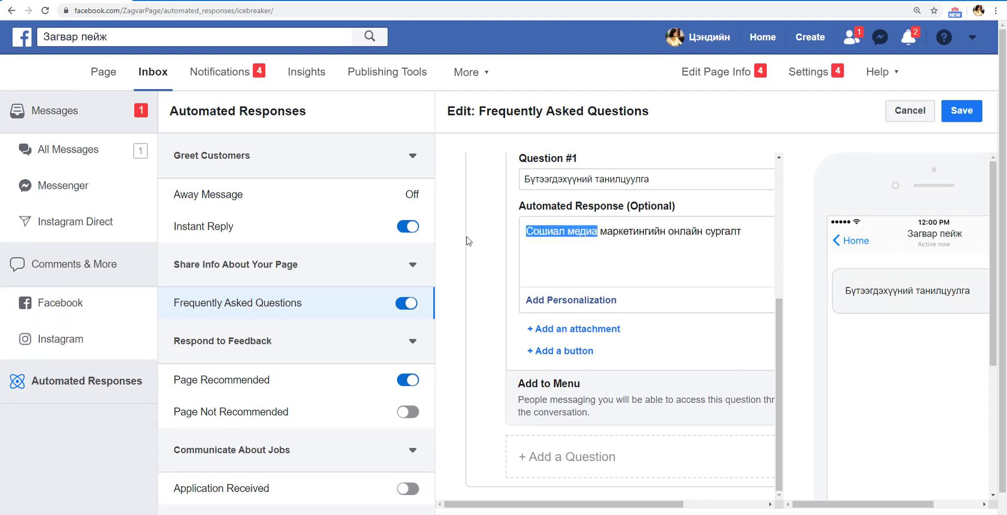
{"action": "type", "text": "Фейсбүүк"}
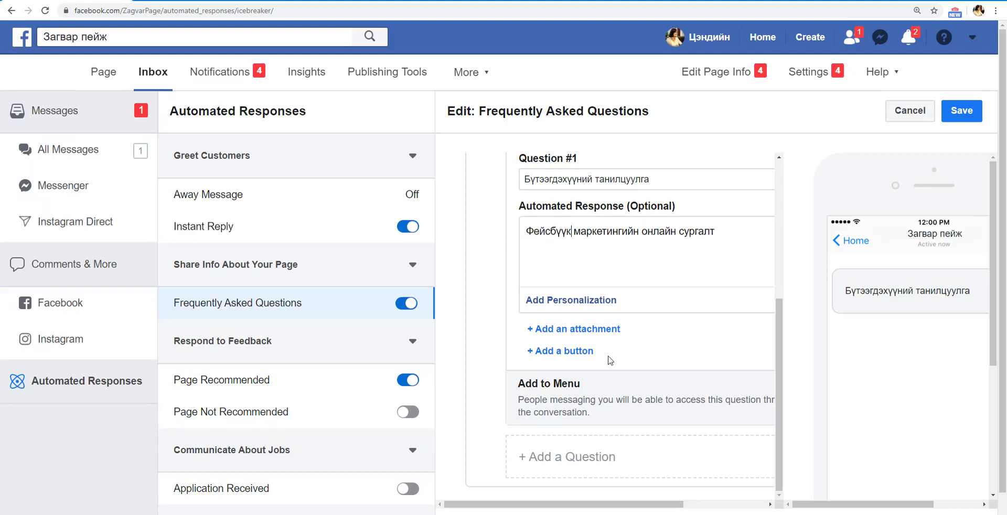
- Add an image attachment to the Question #1 response and open the file chooser for its image
{"action": "left_click", "coordinate": [598, 330]}
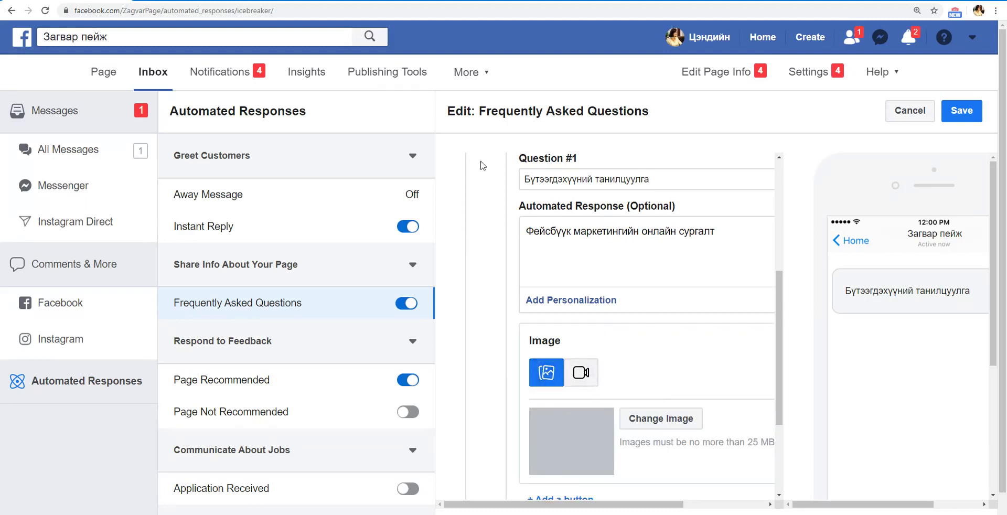
{"action": "scroll", "coordinate": [668, 349], "scroll_direction": "down", "scroll_amount": 3}
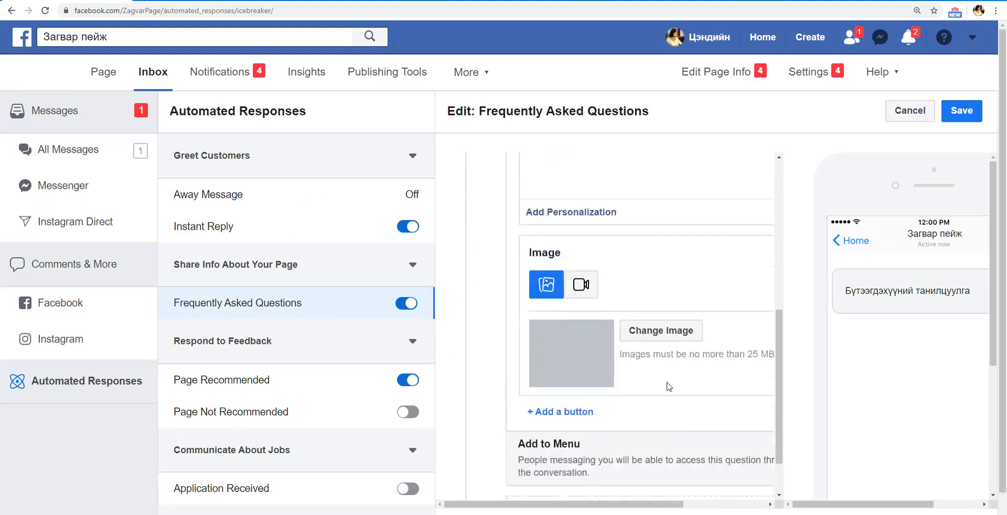
{"action": "left_click", "coordinate": [670, 278]}
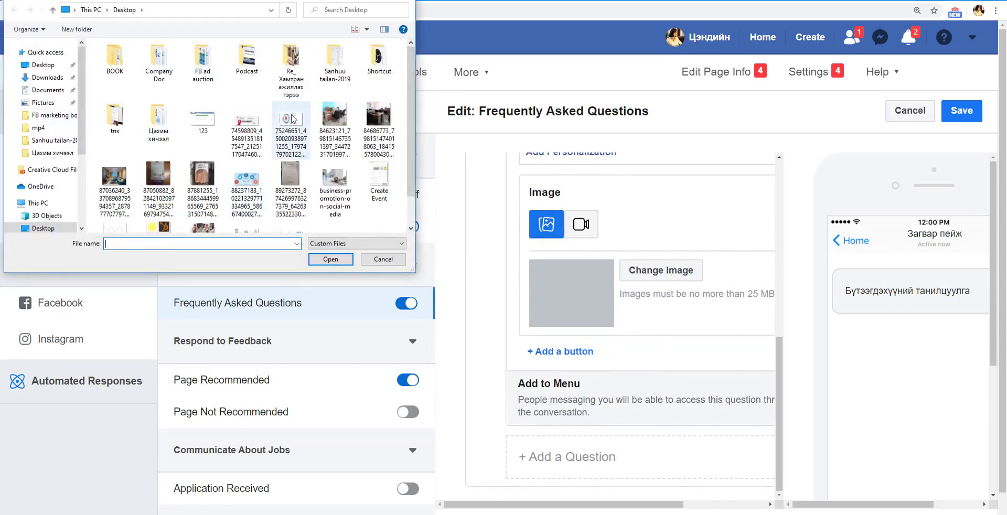
{"action": "scroll", "coordinate": [271, 190], "scroll_direction": "down", "scroll_amount": 1}
{"action": "scroll", "coordinate": [338, 216], "scroll_direction": "up", "scroll_amount": 1}
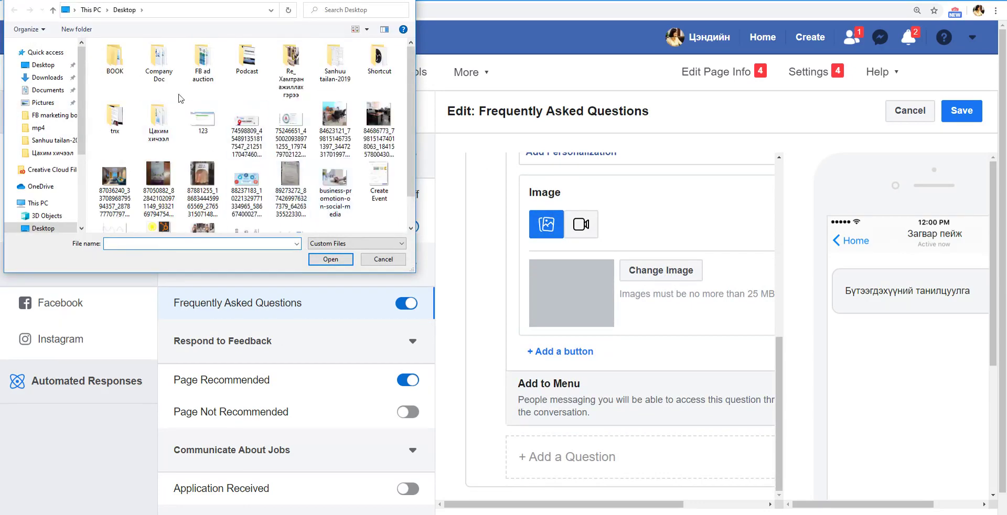
- Choose the "Facebook success" image from the Event poster folder, inside Company Doc > Poster on the Desktop
{"action": "double_click", "coordinate": [159, 67]}
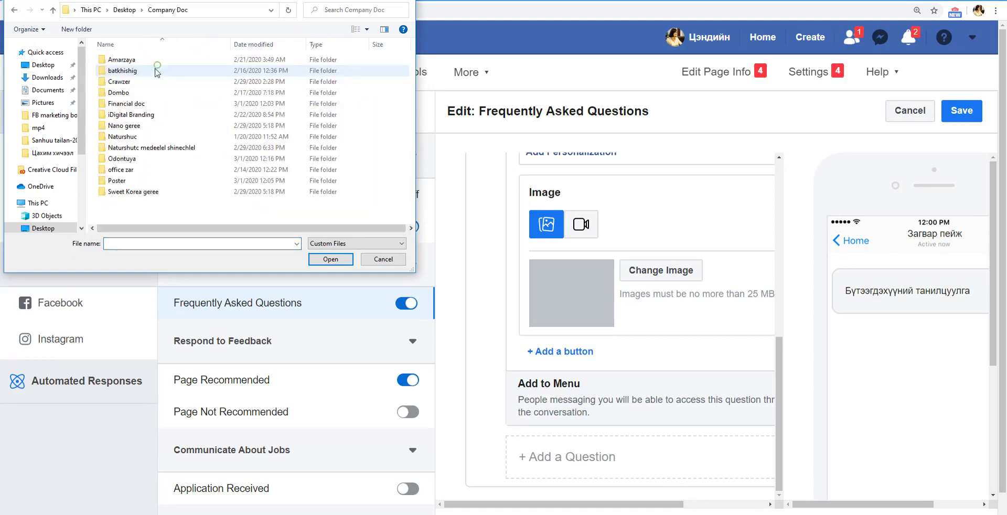
{"action": "double_click", "coordinate": [125, 181]}
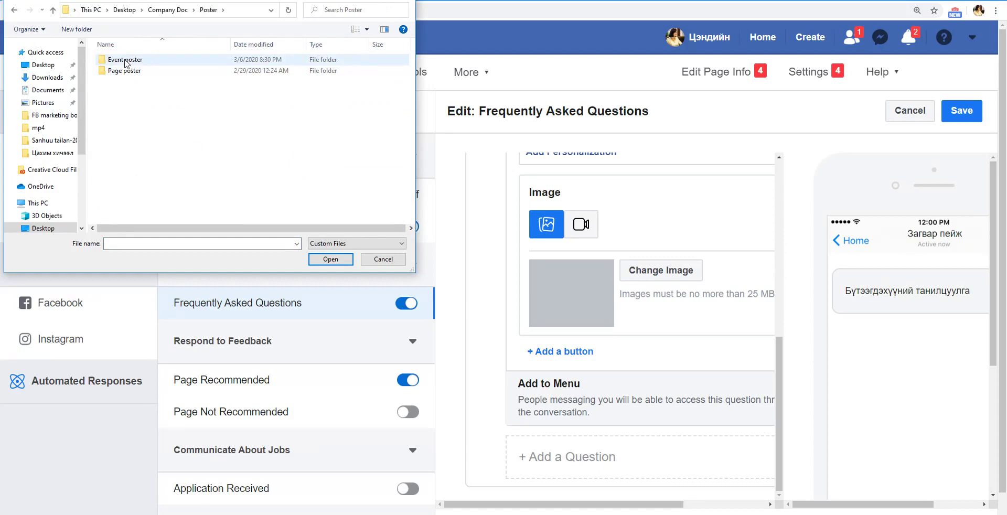
{"action": "double_click", "coordinate": [126, 60]}
{"action": "scroll", "coordinate": [269, 126], "scroll_direction": "down", "scroll_amount": 2}
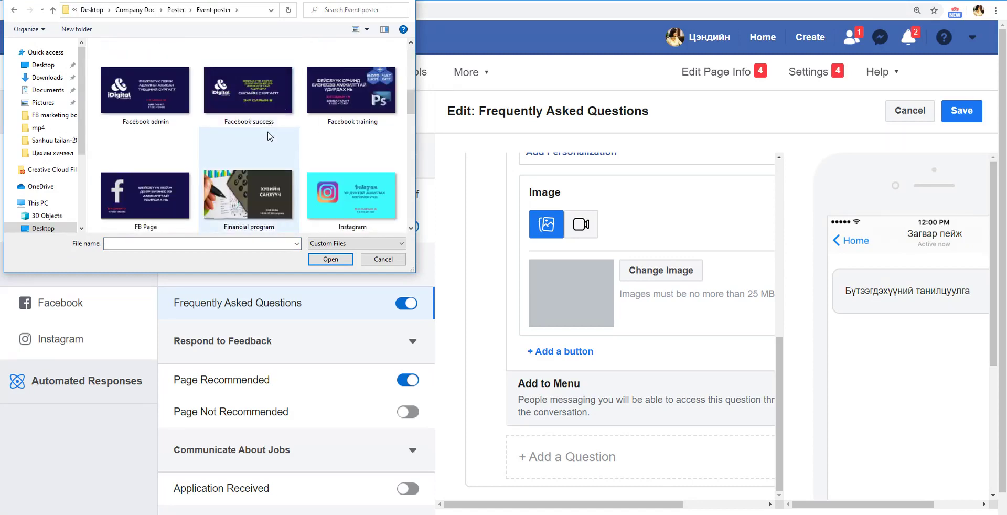
{"action": "double_click", "coordinate": [249, 91]}
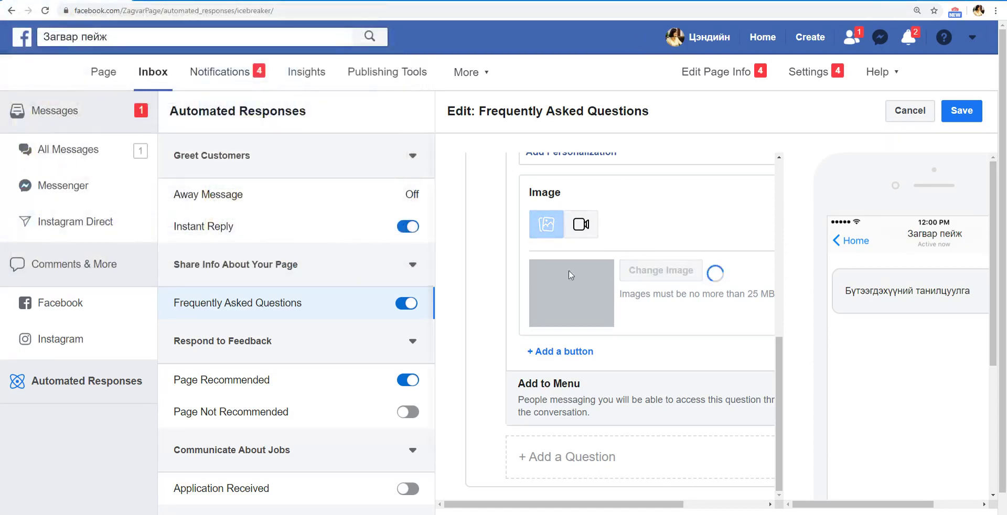
- Switch the attachment type to video and back to image
{"action": "scroll", "coordinate": [579, 301], "scroll_direction": "up", "scroll_amount": 2}
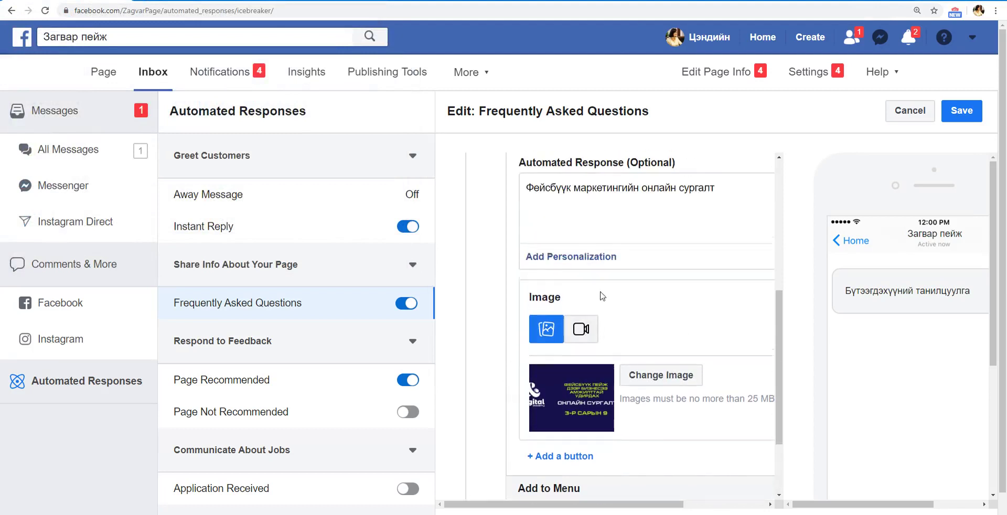
{"action": "left_click", "coordinate": [582, 331]}
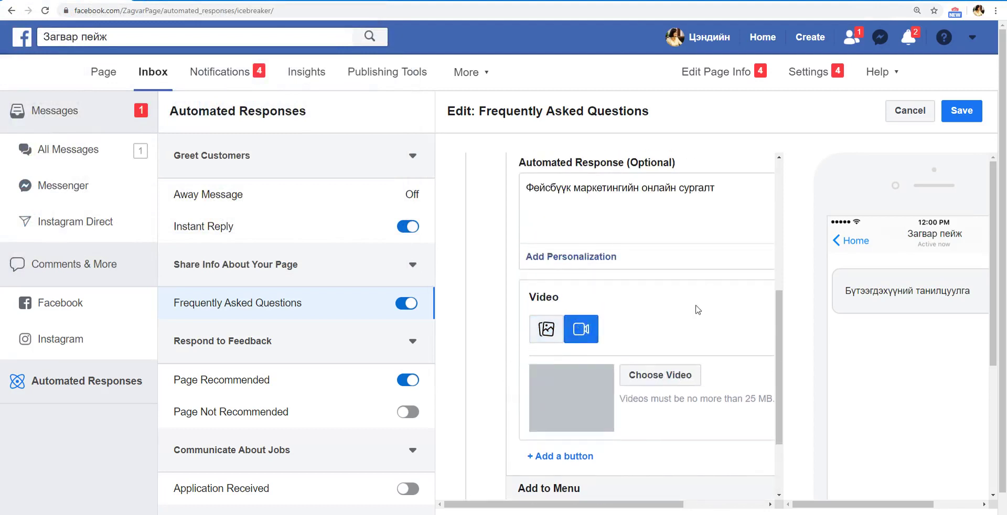
{"action": "left_click", "coordinate": [545, 332]}
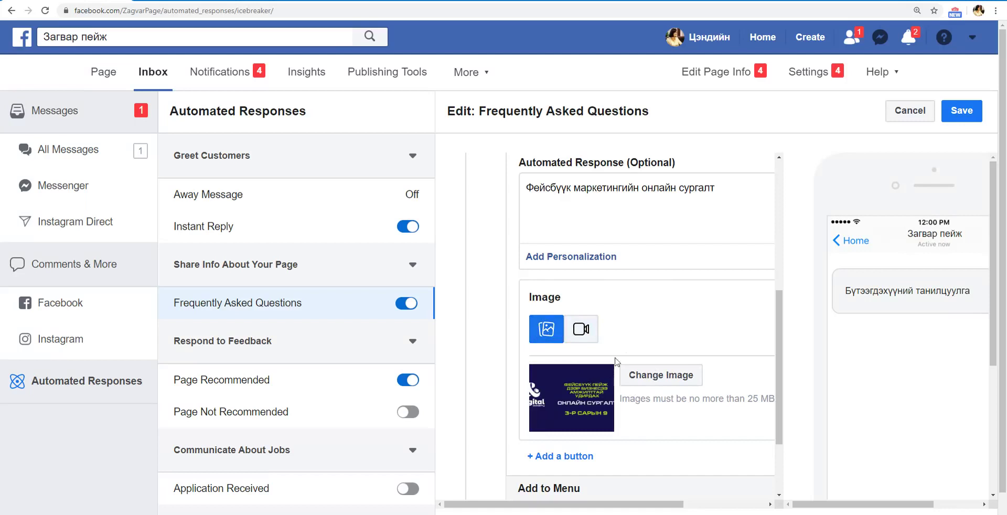
{"action": "scroll", "coordinate": [627, 342], "scroll_direction": "down", "scroll_amount": 2}
{"action": "scroll", "coordinate": [625, 245], "scroll_direction": "up", "scroll_amount": 2}
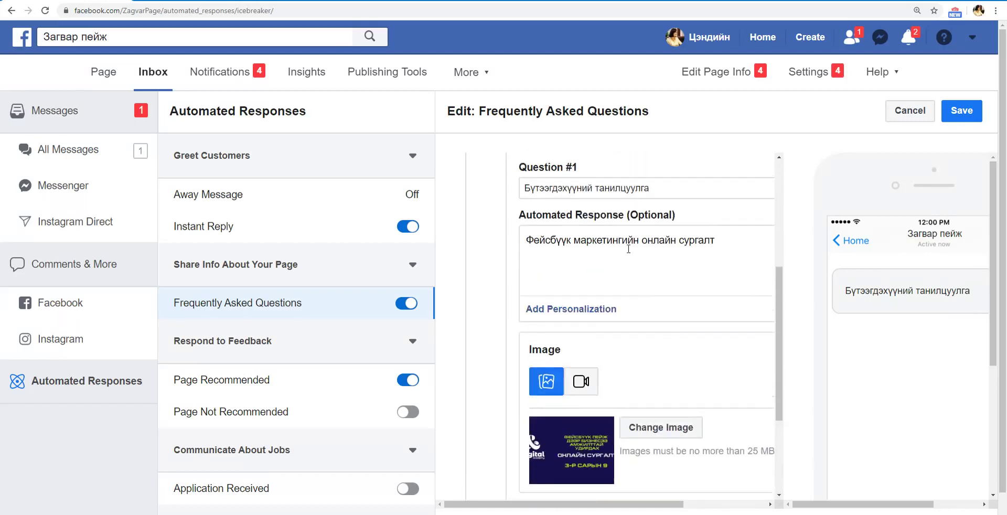
- Add a button to the Question #1 response and label it "Дэлгэрэнгүй мэдээлэл авах"
{"action": "scroll", "coordinate": [654, 324], "scroll_direction": "down", "scroll_amount": 3}
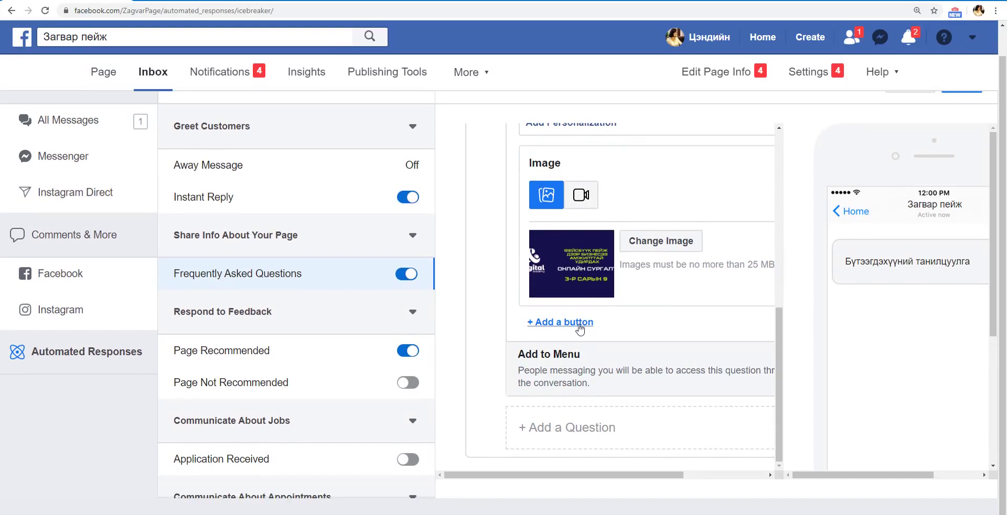
{"action": "left_click", "coordinate": [580, 323]}
{"action": "scroll", "coordinate": [668, 305], "scroll_direction": "down", "scroll_amount": 3}
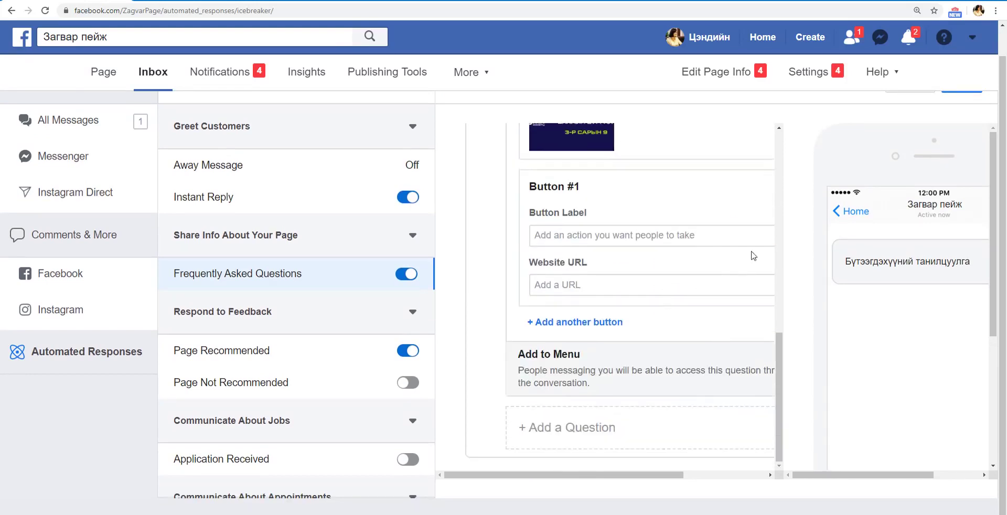
{"action": "scroll", "coordinate": [747, 259], "scroll_direction": "up", "scroll_amount": 2}
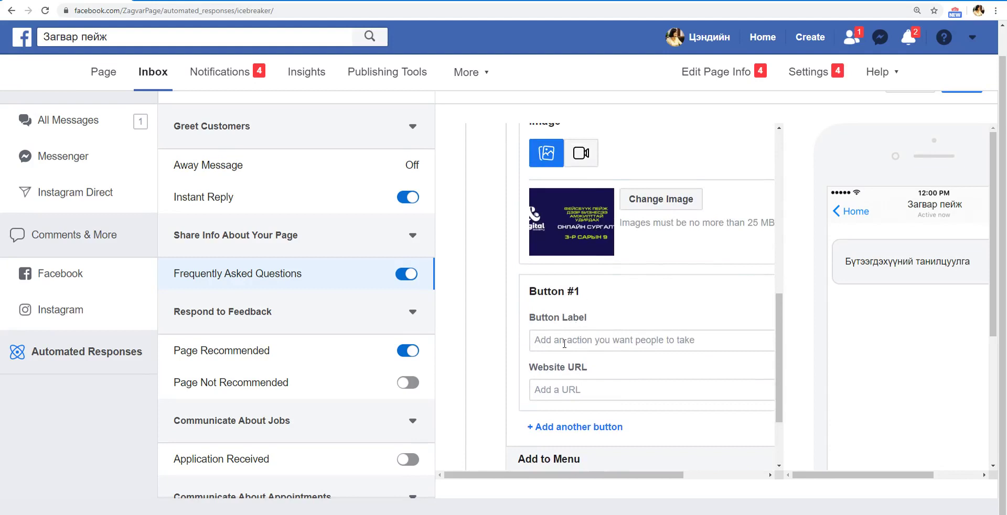
{"action": "left_click", "coordinate": [565, 343]}
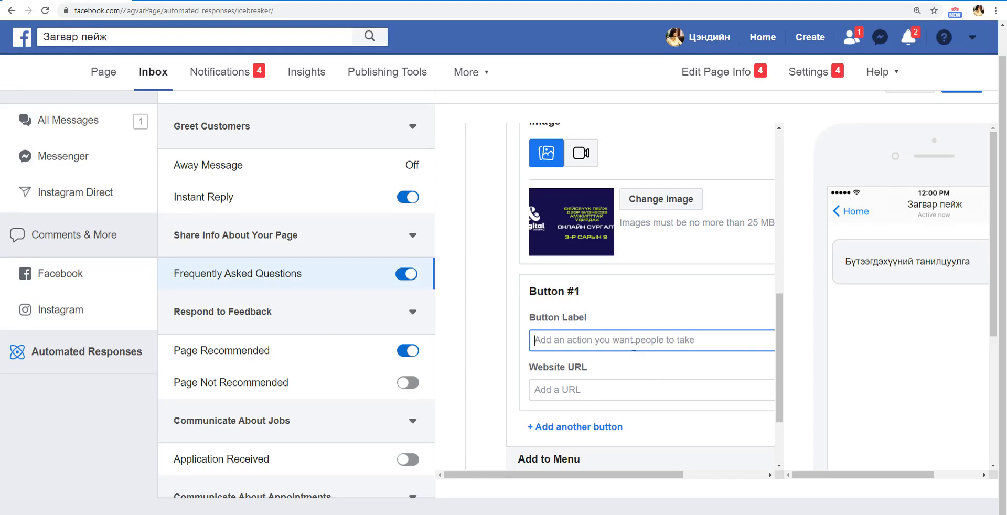
{"action": "scroll", "coordinate": [638, 341], "scroll_direction": "down", "scroll_amount": 1}
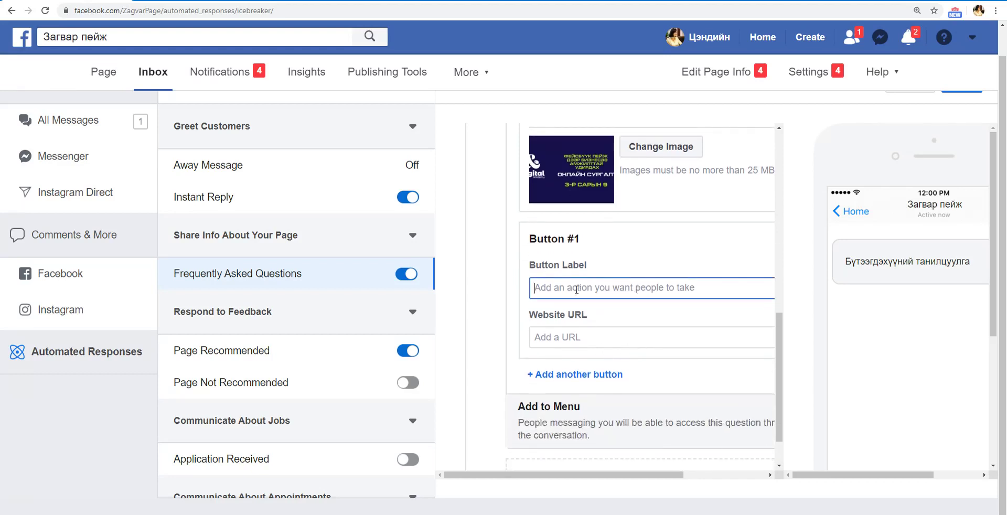
{"action": "left_click", "coordinate": [603, 342]}
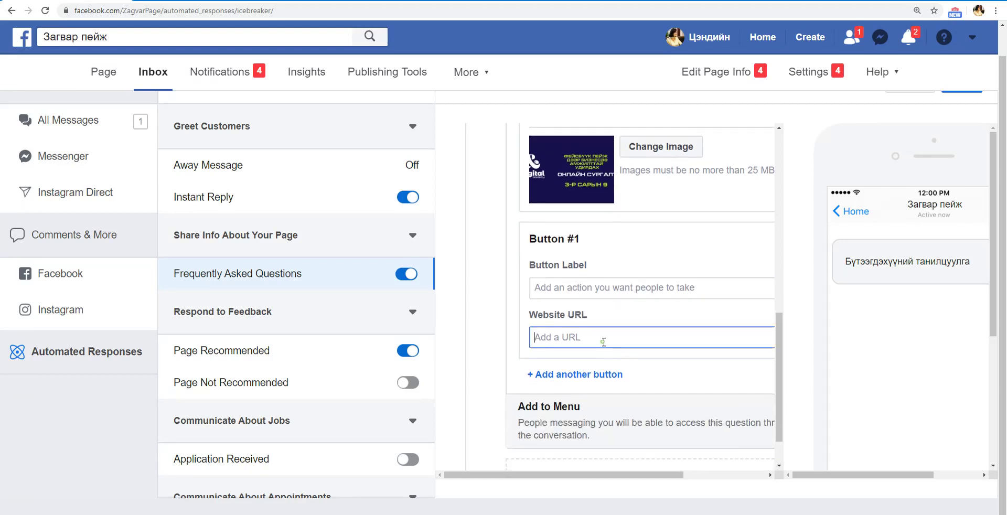
{"action": "left_click", "coordinate": [593, 288]}
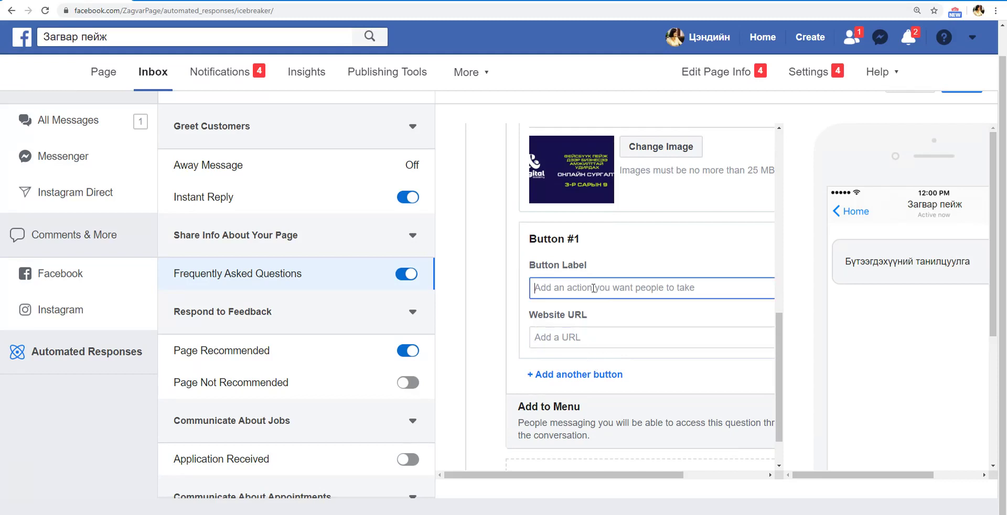
{"action": "type", "text": "Дэлгэ"}
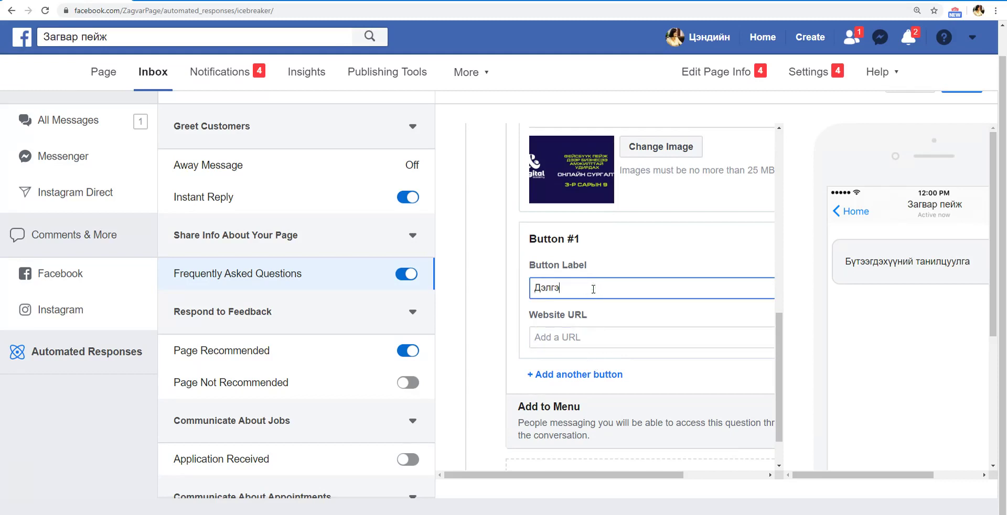
{"action": "type", "text": "рэнгүй мэдээлэл авах"}
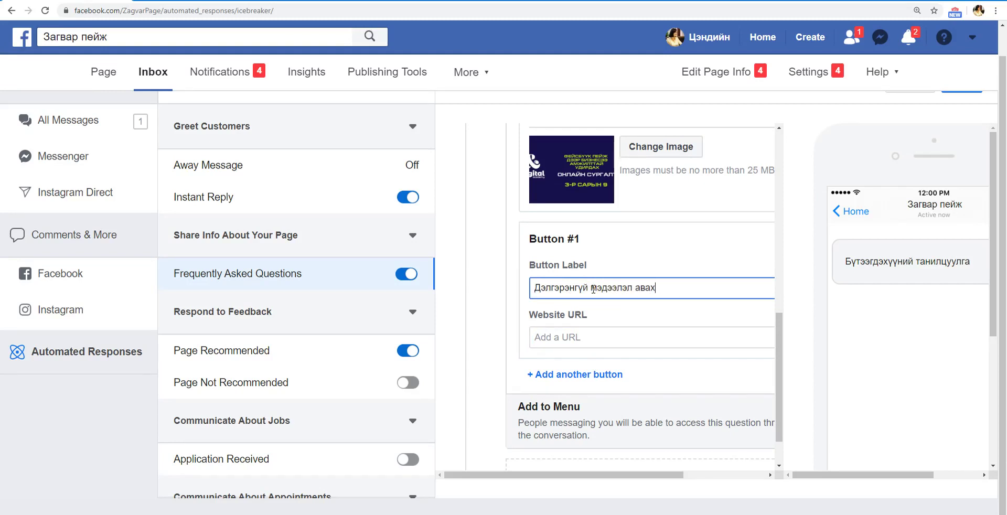
{"action": "left_click", "coordinate": [550, 337]}
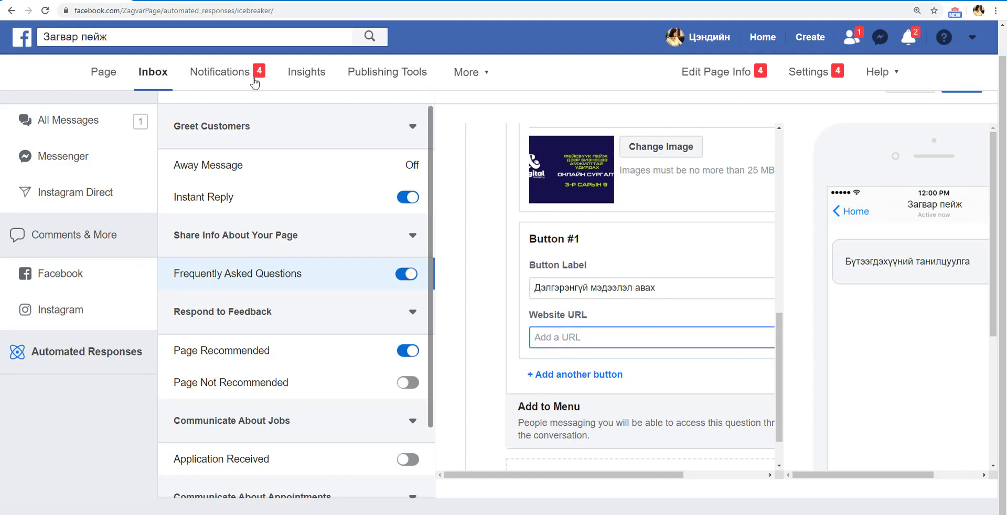
{"action": "left_click", "coordinate": [159, 12]}
{"action": "left_click", "coordinate": [159, 12]}
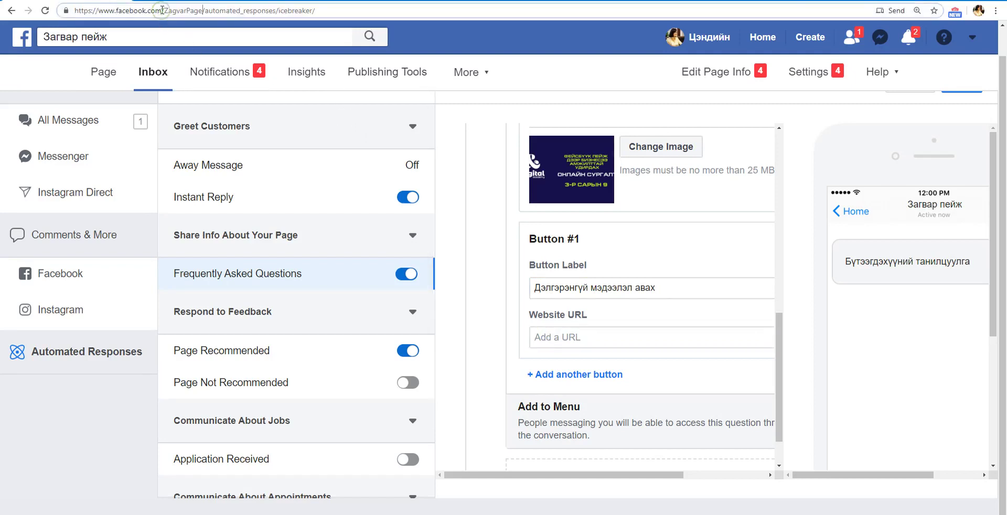
{"action": "left_click_drag", "start_coordinate": [203, 10], "coordinate": [74, 11]}
{"action": "key", "text": "ctrl+c"}
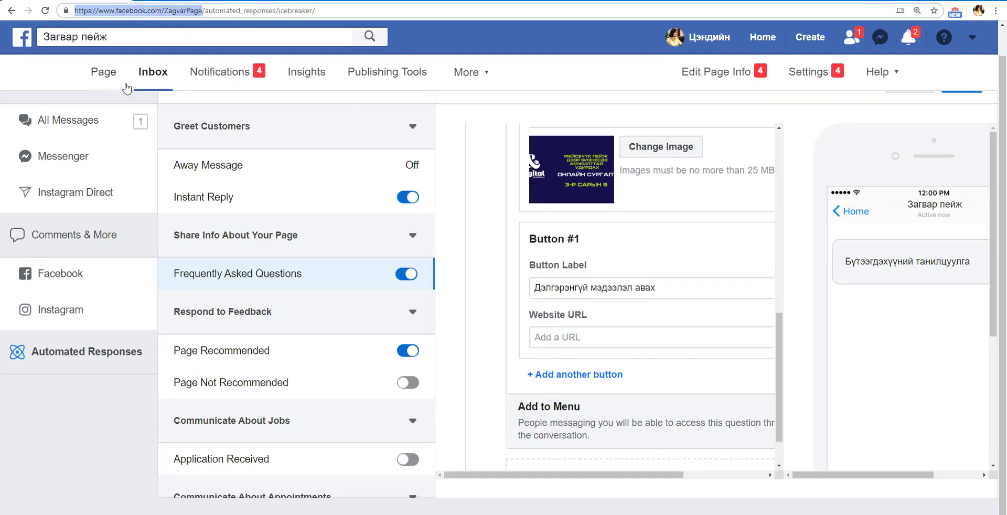
{"action": "left_click", "coordinate": [571, 336]}
{"action": "key", "text": "ctrl+v"}
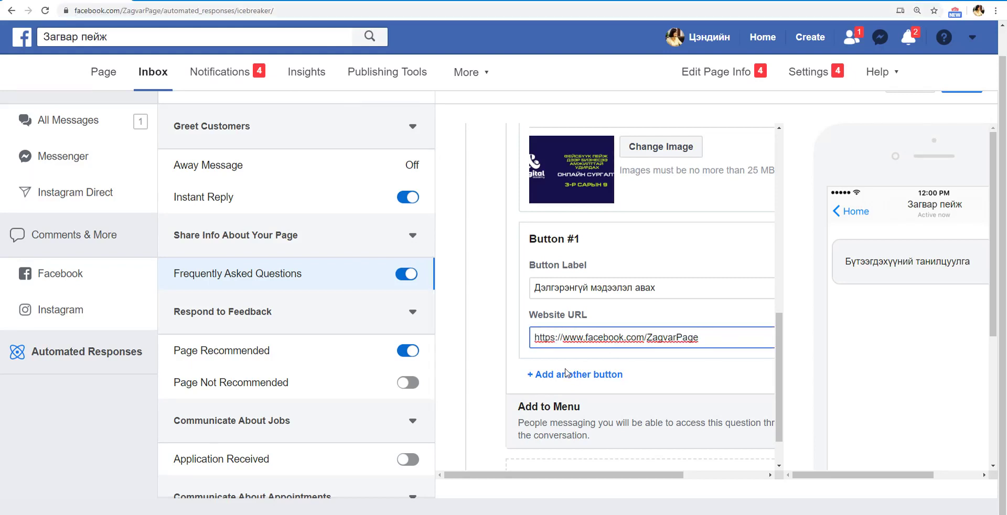
- Add a second button to the response and label it "Буцах"
{"action": "scroll", "coordinate": [580, 368], "scroll_direction": "down", "scroll_amount": 1}
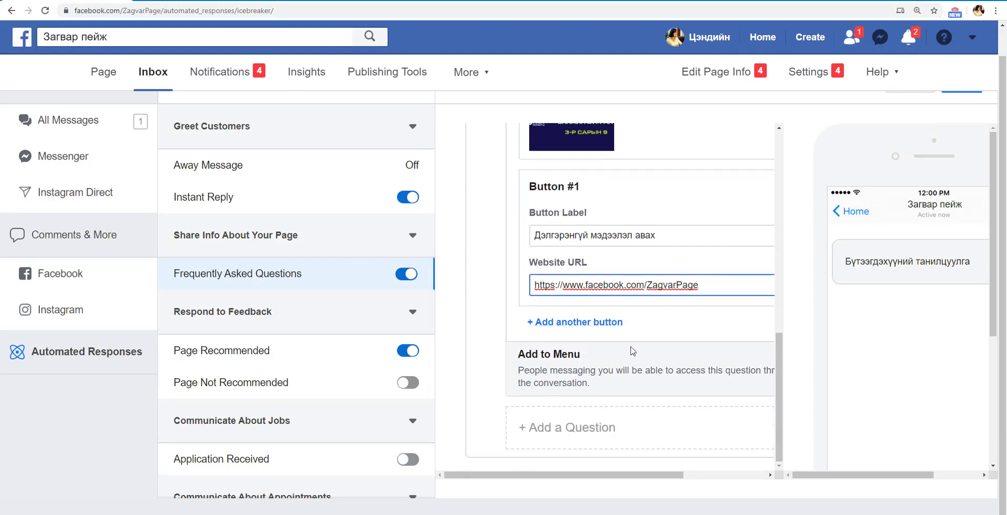
{"action": "left_click", "coordinate": [581, 322]}
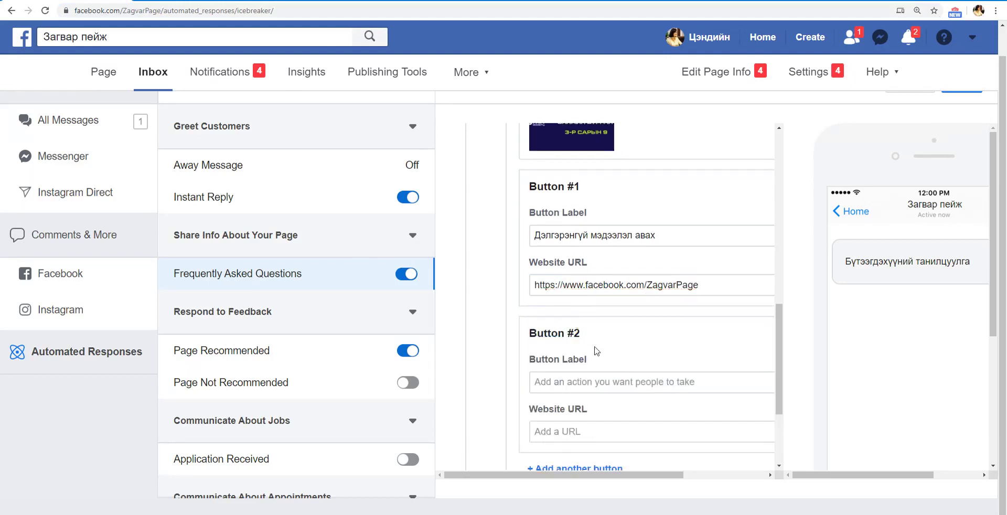
{"action": "scroll", "coordinate": [590, 377], "scroll_direction": "down", "scroll_amount": 1}
{"action": "left_click", "coordinate": [570, 329]}
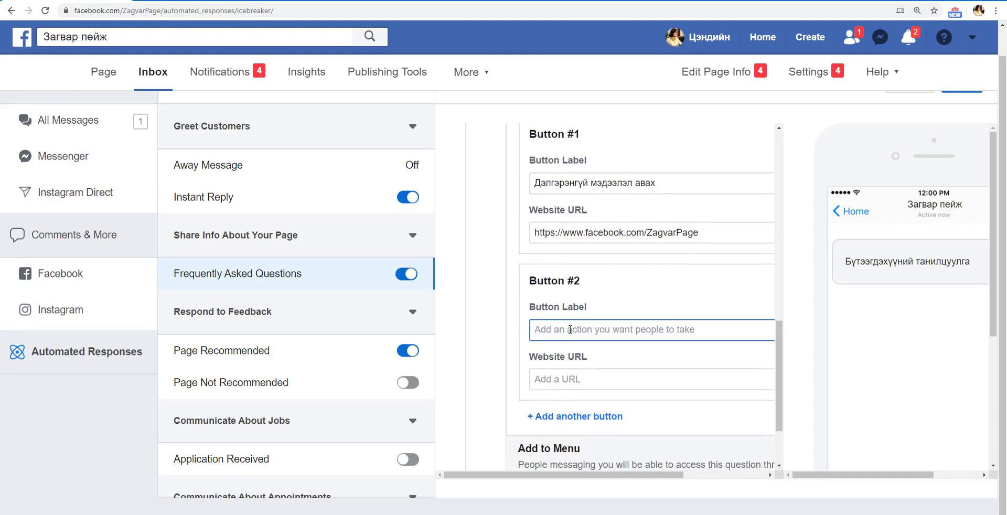
{"action": "type", "text": "Бу"}
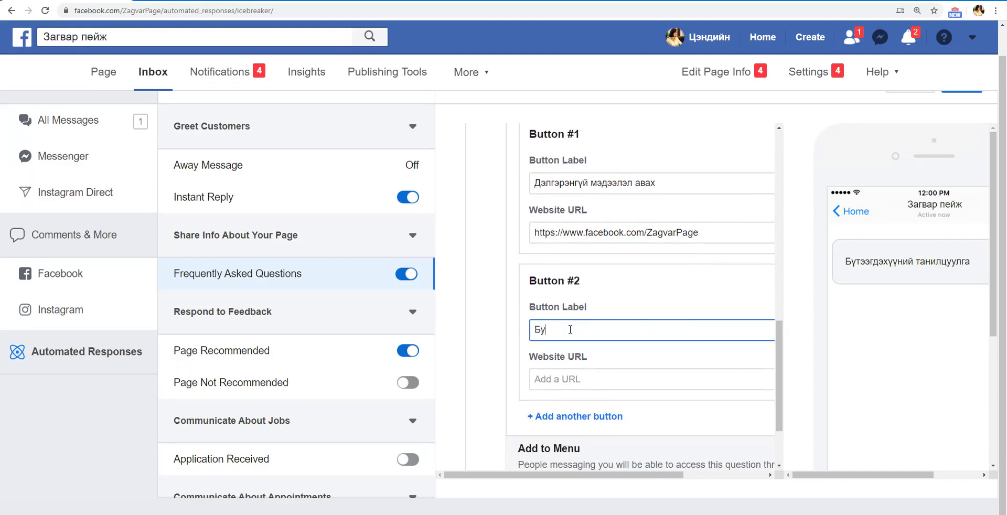
{"action": "type", "text": "цах"}
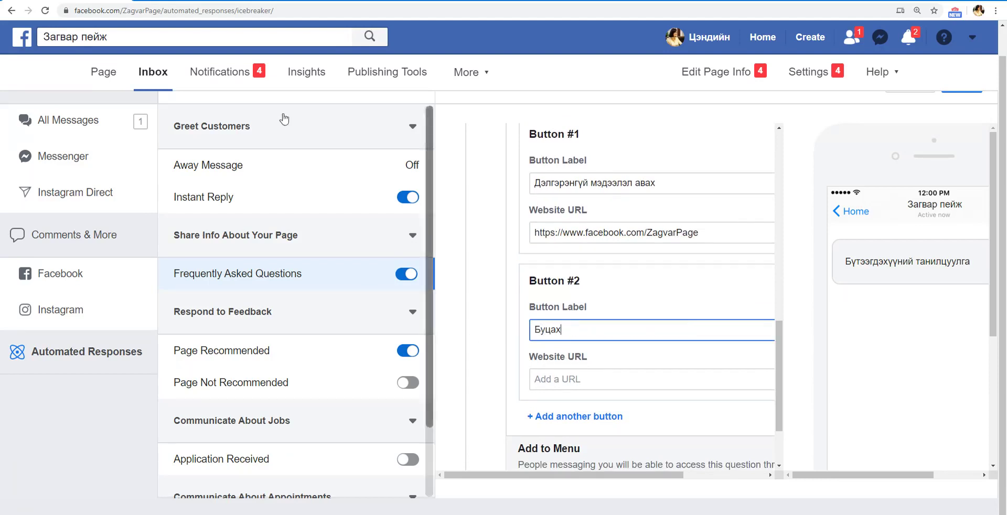
{"action": "left_click", "coordinate": [285, 13]}
{"action": "key", "text": "ctrl+c"}
{"action": "left_click", "coordinate": [580, 379]}
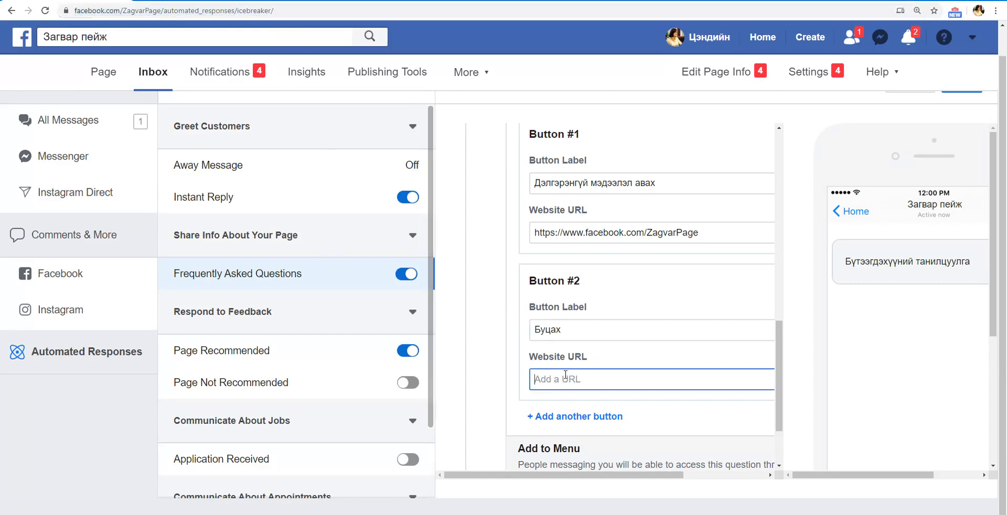
{"action": "key", "text": "ctrl+v"}
{"action": "scroll", "coordinate": [555, 367], "scroll_direction": "down", "scroll_amount": 2}
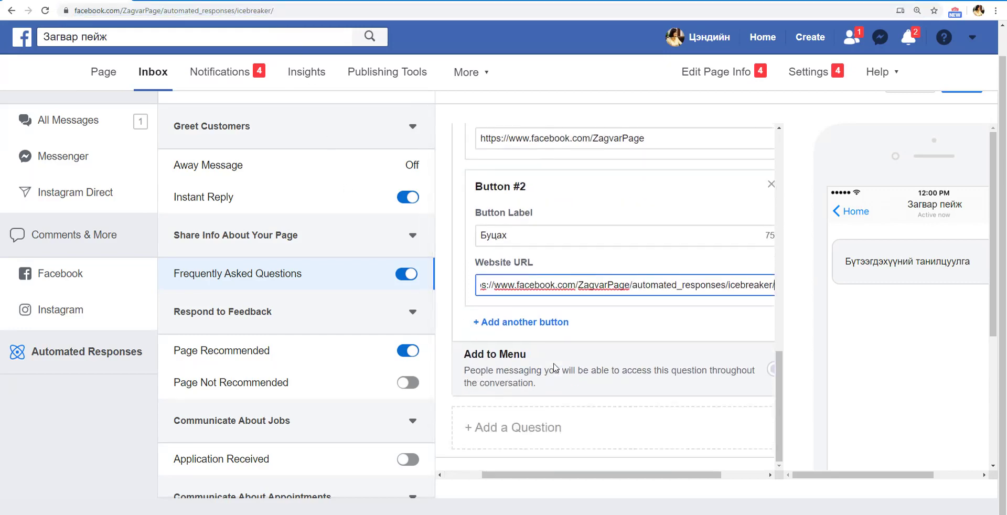
- Add a blank second question below the completed Question #1
{"action": "scroll", "coordinate": [554, 366], "scroll_direction": "up", "scroll_amount": 4}
{"action": "scroll", "coordinate": [531, 362], "scroll_direction": "down", "scroll_amount": 3}
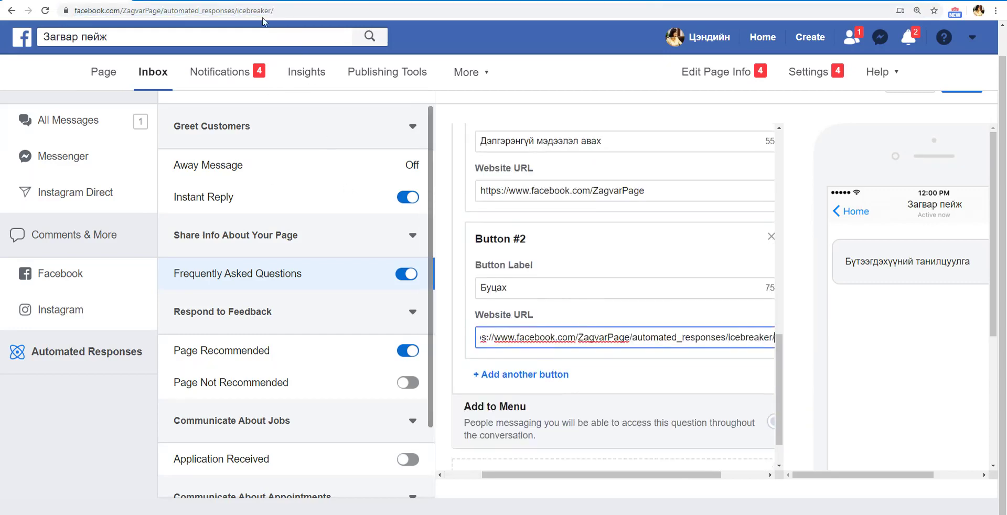
{"action": "scroll", "coordinate": [619, 312], "scroll_direction": "down", "scroll_amount": 1}
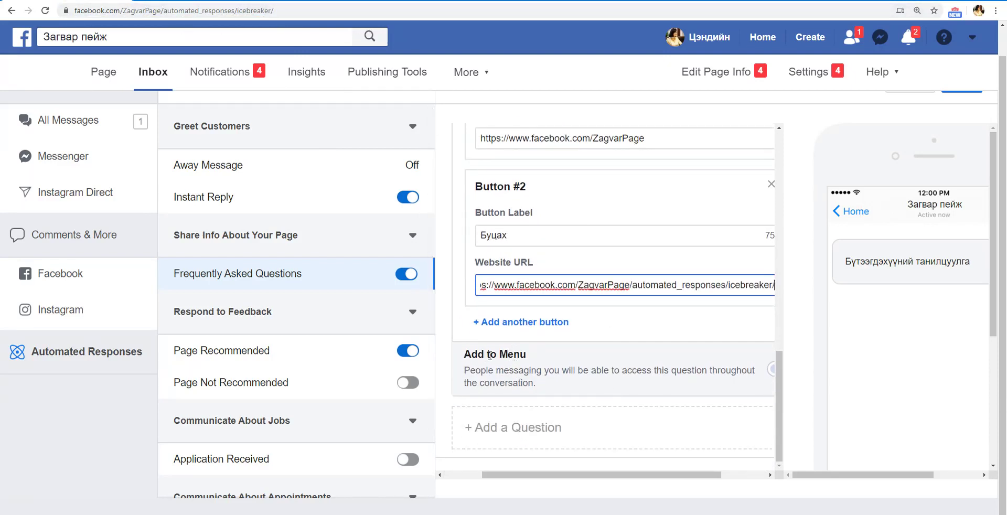
{"action": "left_click", "coordinate": [531, 428]}
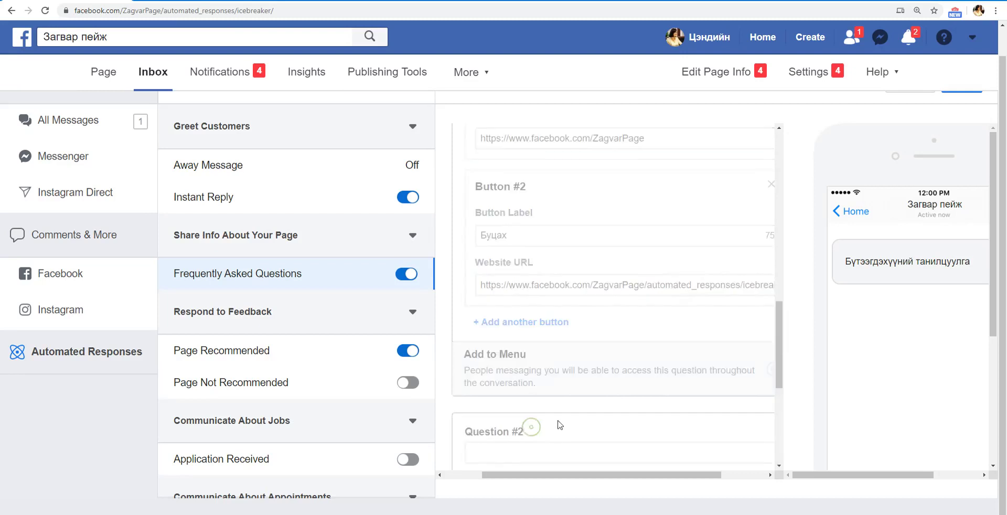
- Enter "Сургалтын хөтөлбөр" as the text of Question #2
{"action": "left_click", "coordinate": [521, 347]}
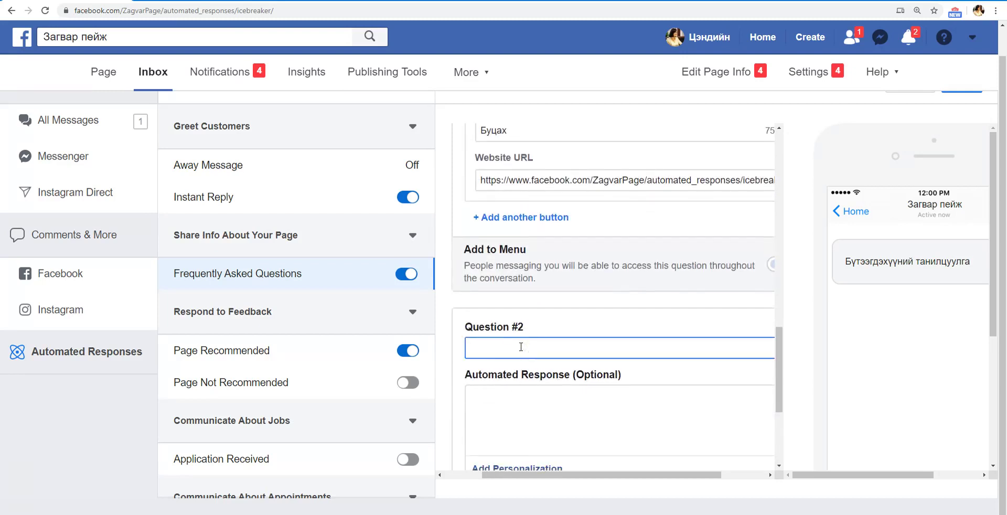
{"action": "type", "text": "Сургал"}
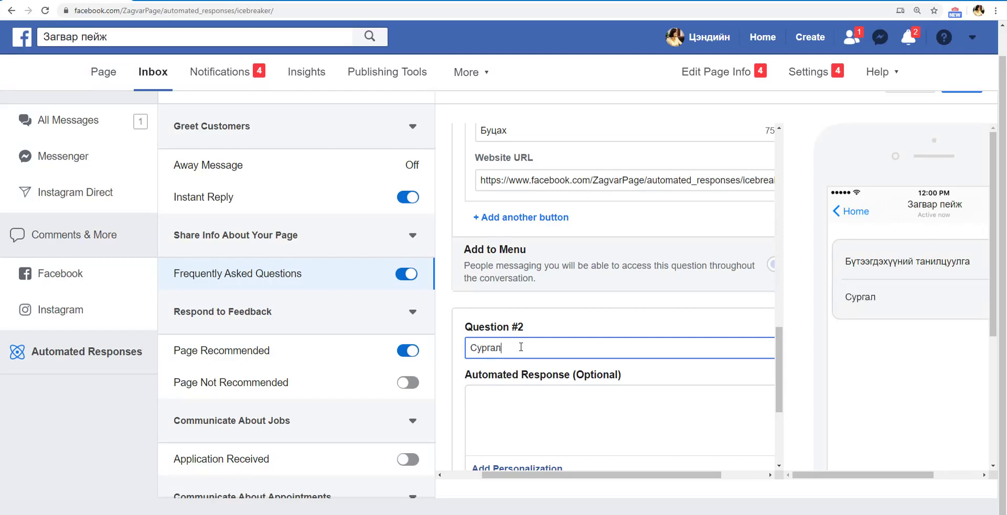
{"action": "type", "text": "тын хөтөлбөр"}
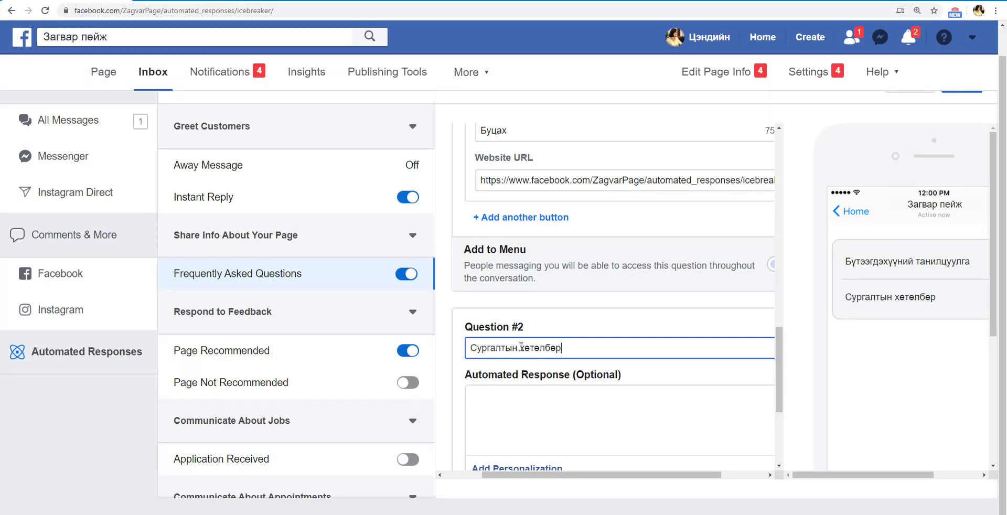
- Write "Сургалтын хөтөлбөртэй танилцах" as the automated response to Question #2
{"action": "scroll", "coordinate": [521, 346], "scroll_direction": "down", "scroll_amount": 2}
{"action": "left_click", "coordinate": [556, 312]}
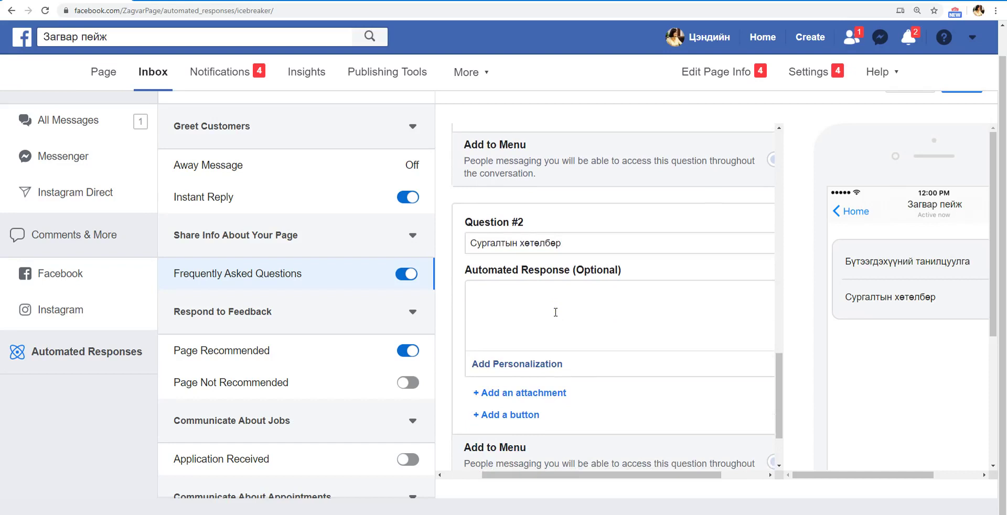
{"action": "type", "text": "Сургалтын хөтөлб"}
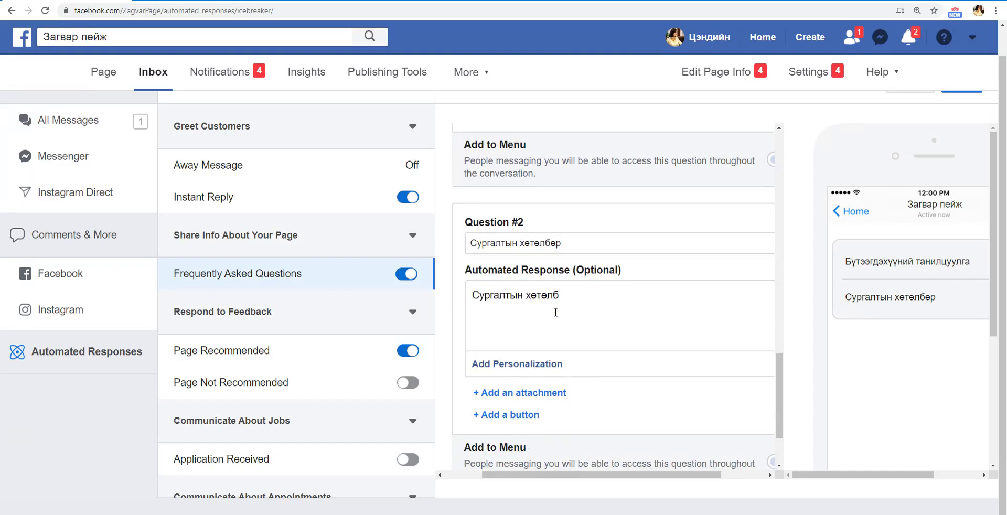
{"action": "type", "text": "өртэй танилцах"}
- Add an attachment of the image type to the automated response of Question #2
{"action": "left_click", "coordinate": [524, 394]}
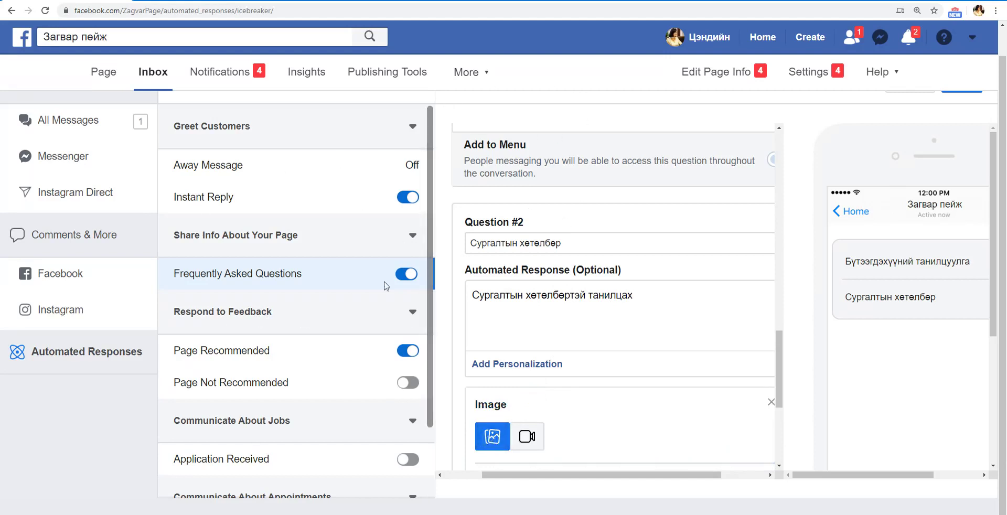
{"action": "left_click", "coordinate": [492, 431]}
{"action": "scroll", "coordinate": [619, 430], "scroll_direction": "down", "scroll_amount": 5}
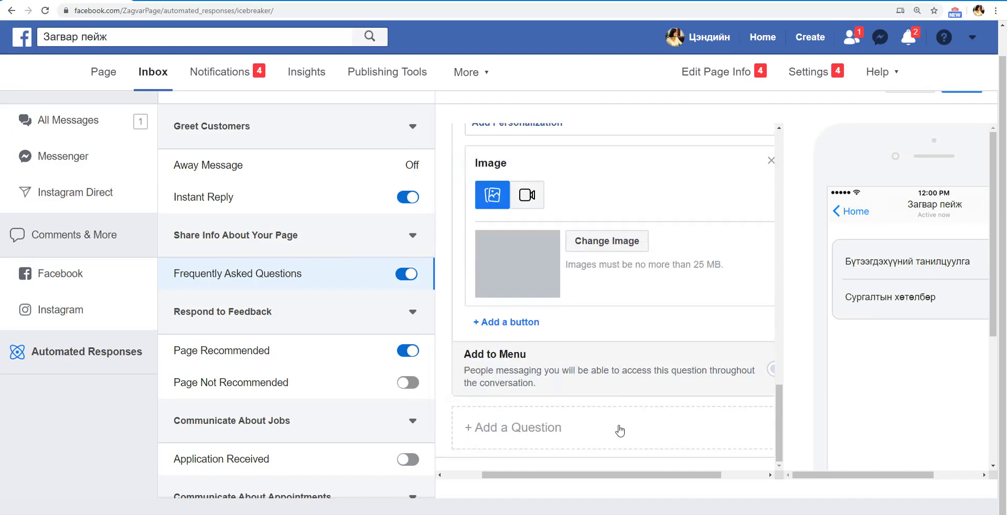
- Upload the picture 0301 from the Desktop folder Цахим хичээл as the image for Question #2
{"action": "left_click", "coordinate": [605, 242]}
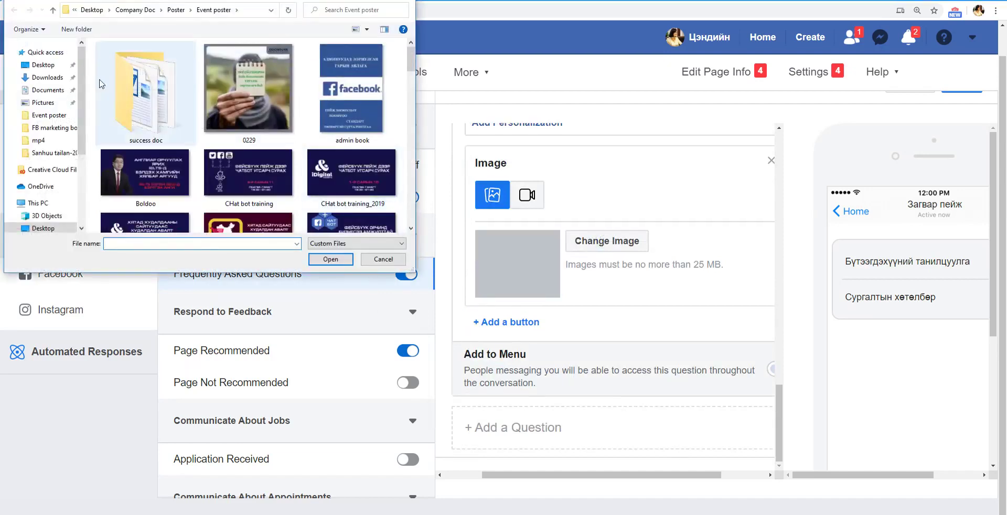
{"action": "left_click", "coordinate": [42, 65]}
{"action": "scroll", "coordinate": [412, 77], "scroll_direction": "down", "scroll_amount": 2}
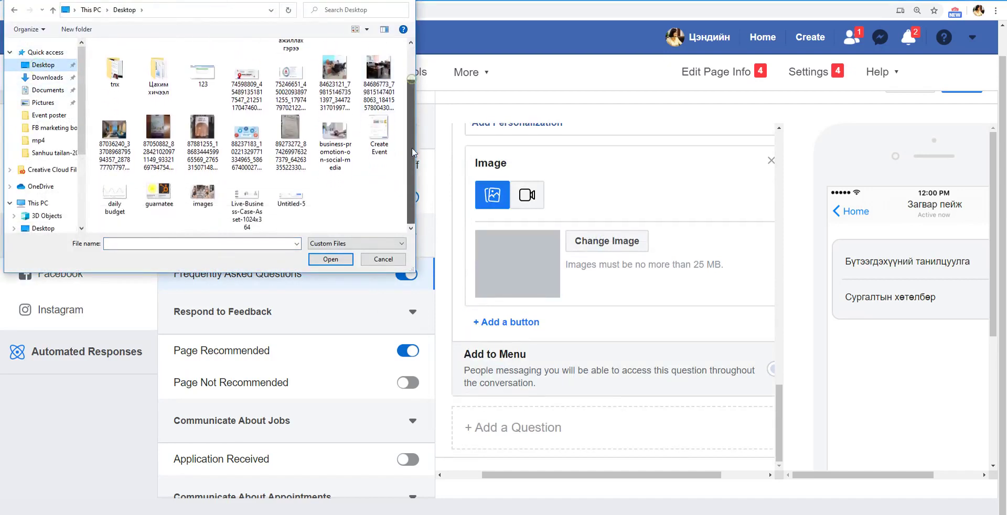
{"action": "scroll", "coordinate": [160, 126], "scroll_direction": "up", "scroll_amount": 1}
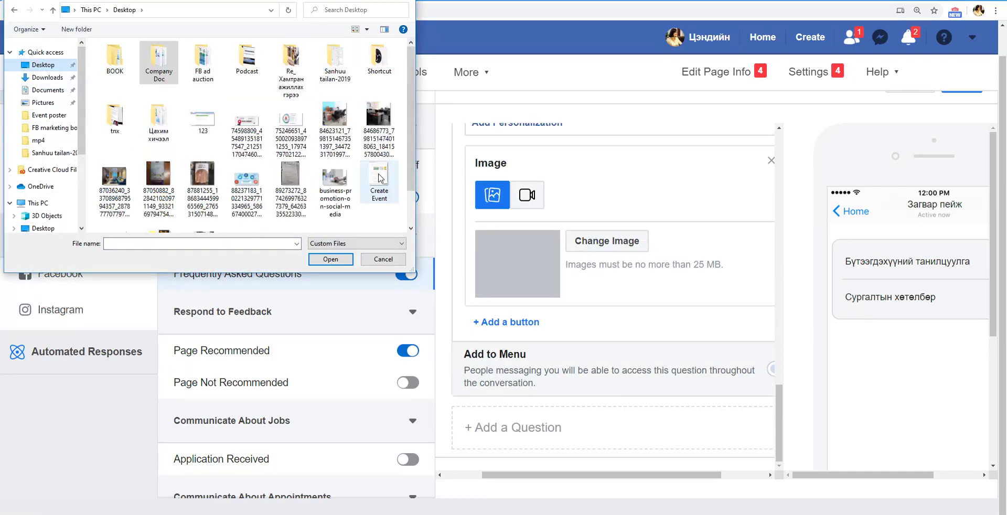
{"action": "double_click", "coordinate": [160, 124]}
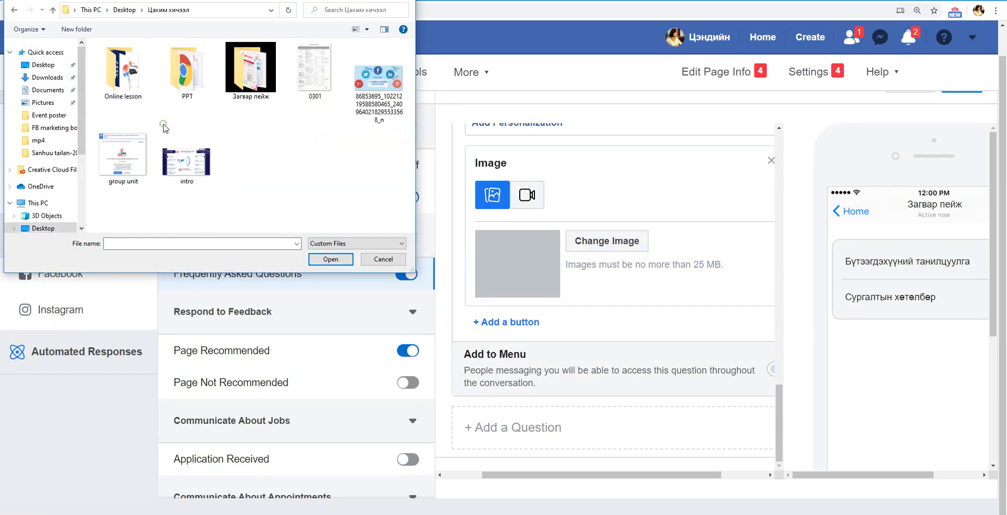
{"action": "double_click", "coordinate": [315, 69]}
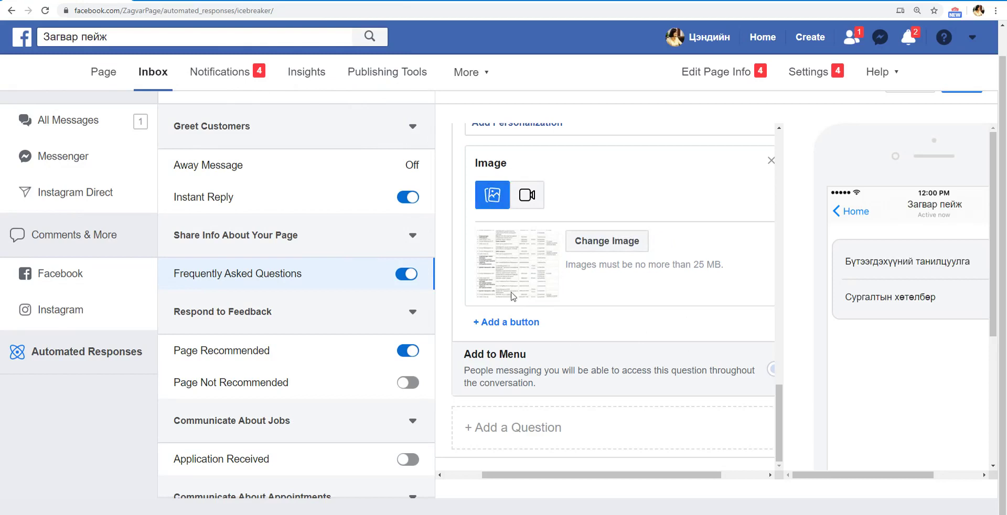
- Review Question #2's text, response and image together with the phone preview of the questions
{"action": "scroll", "coordinate": [650, 346], "scroll_direction": "up", "scroll_amount": 1}
{"action": "scroll", "coordinate": [604, 315], "scroll_direction": "up", "scroll_amount": 1}
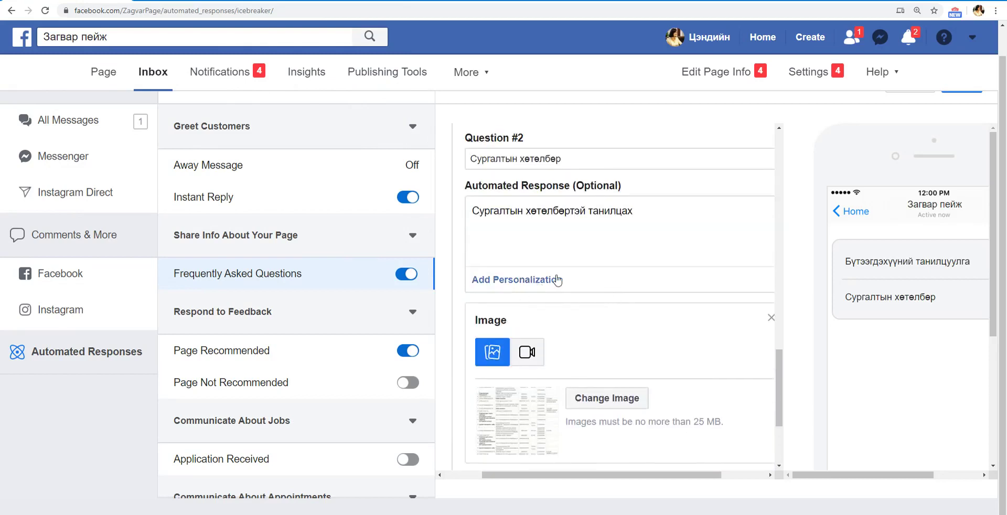
{"action": "scroll", "coordinate": [621, 338], "scroll_direction": "down", "scroll_amount": 2}
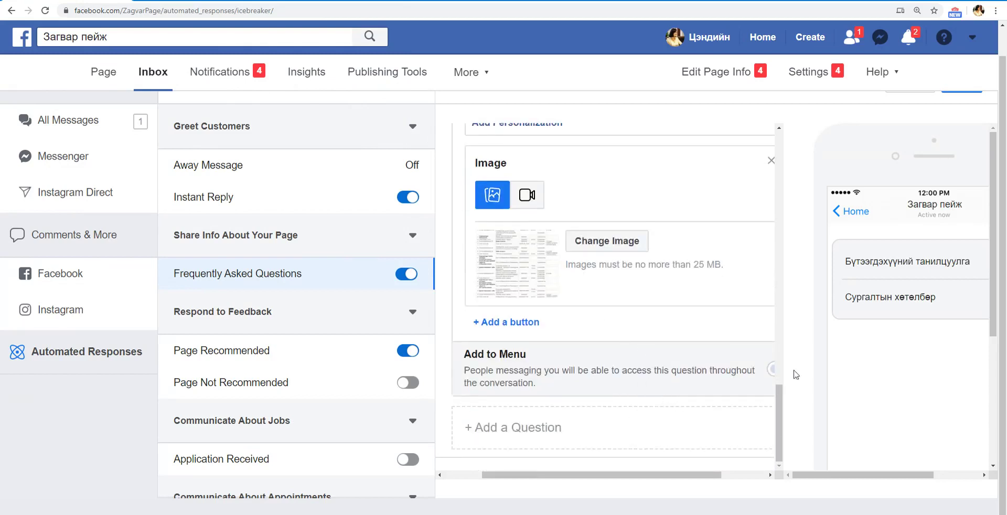
{"action": "scroll", "coordinate": [817, 360], "scroll_direction": "down", "scroll_amount": 5}
{"action": "scroll", "coordinate": [892, 314], "scroll_direction": "up", "scroll_amount": 3}
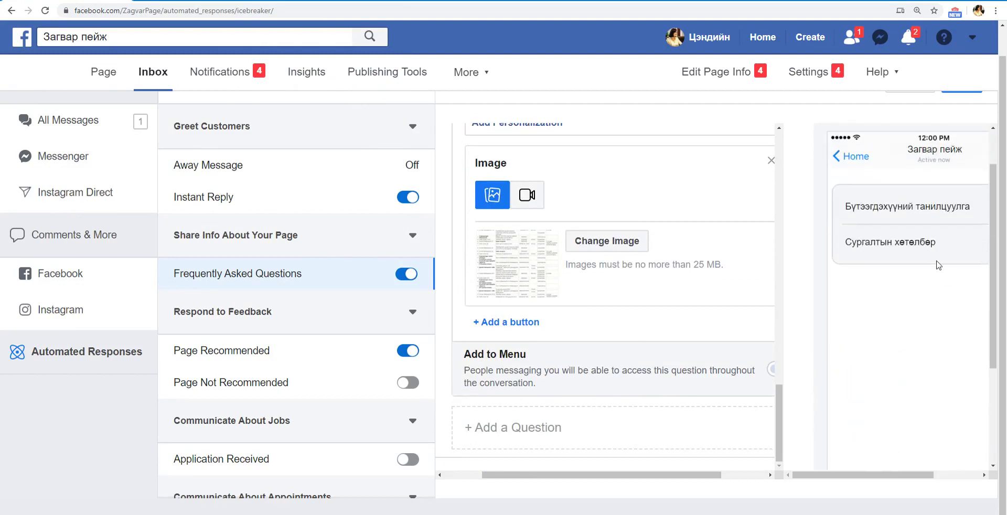
{"action": "scroll", "coordinate": [594, 408], "scroll_direction": "up", "scroll_amount": 4}
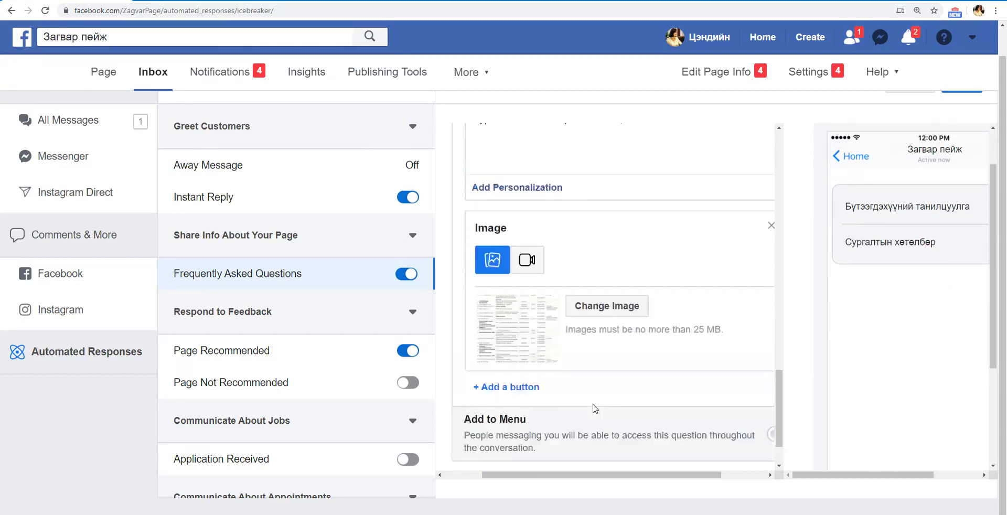
{"action": "scroll", "coordinate": [697, 279], "scroll_direction": "down", "scroll_amount": 4}
{"action": "scroll", "coordinate": [791, 318], "scroll_direction": "down", "scroll_amount": 5}
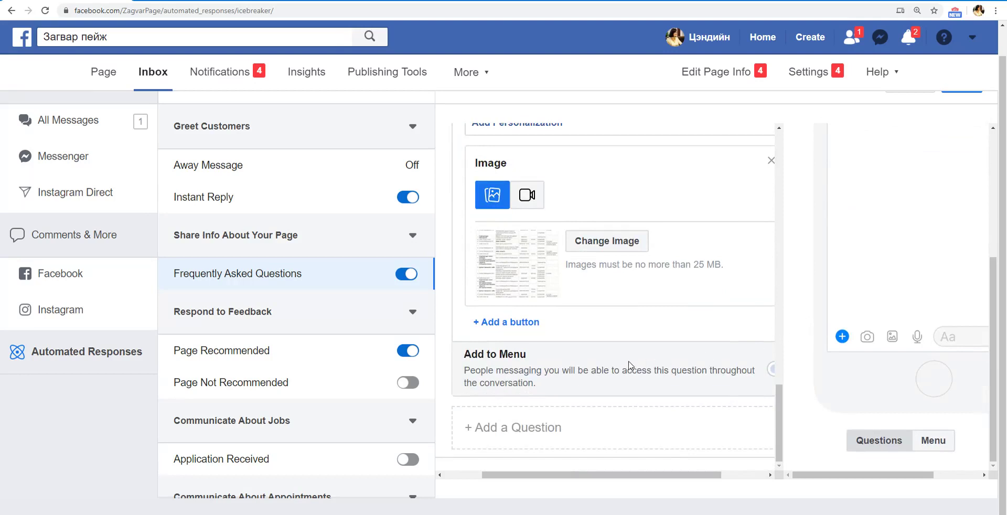
{"action": "scroll", "coordinate": [632, 362], "scroll_direction": "up", "scroll_amount": 3}
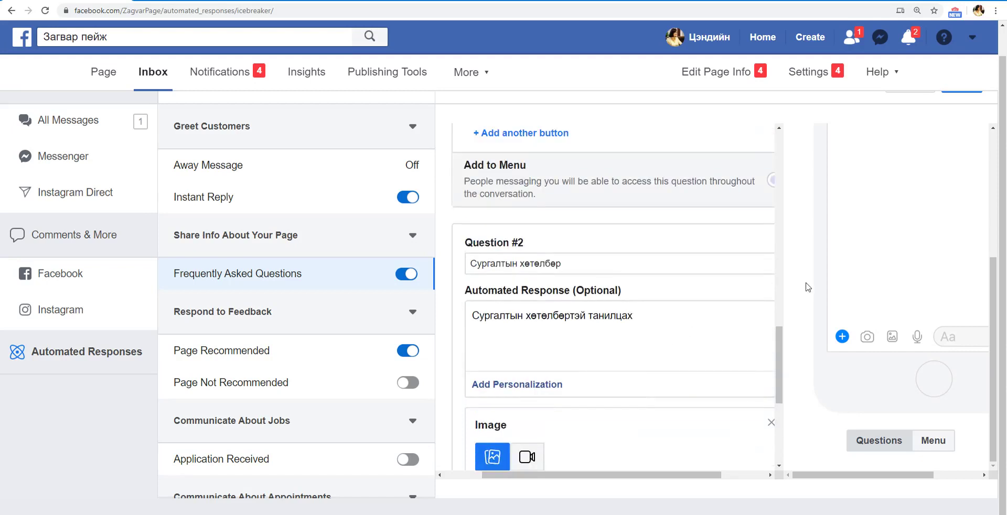
{"action": "scroll", "coordinate": [756, 322], "scroll_direction": "down", "scroll_amount": 3}
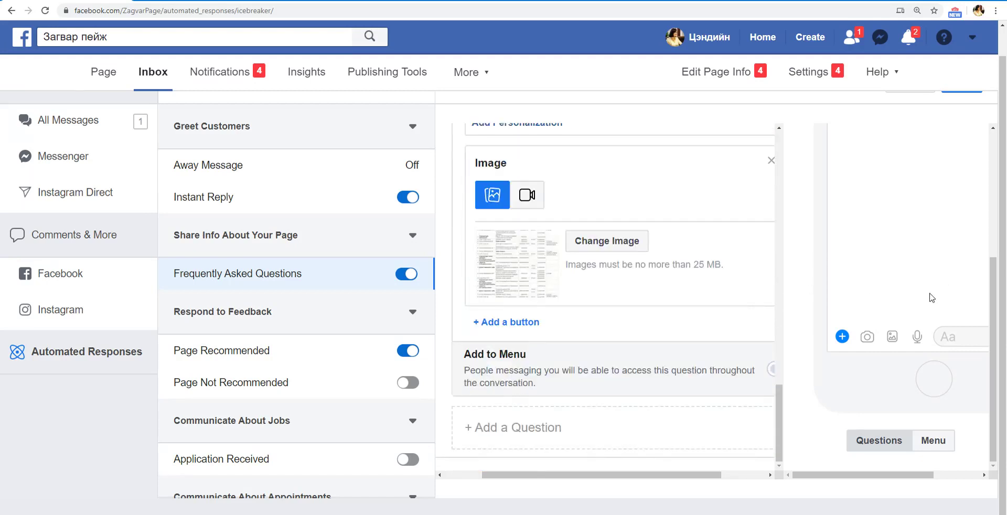
{"action": "scroll", "coordinate": [981, 294], "scroll_direction": "up", "scroll_amount": 5}
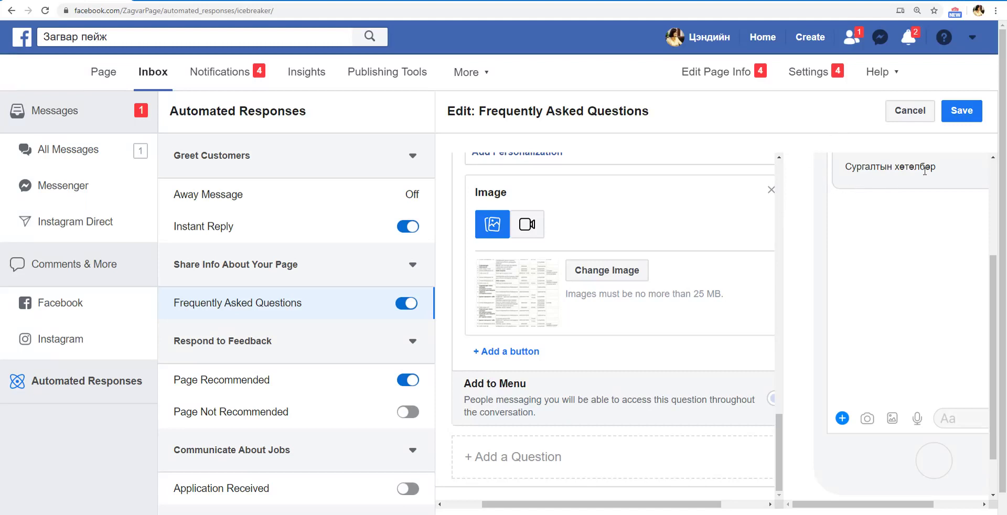
{"action": "left_click", "coordinate": [964, 111]}
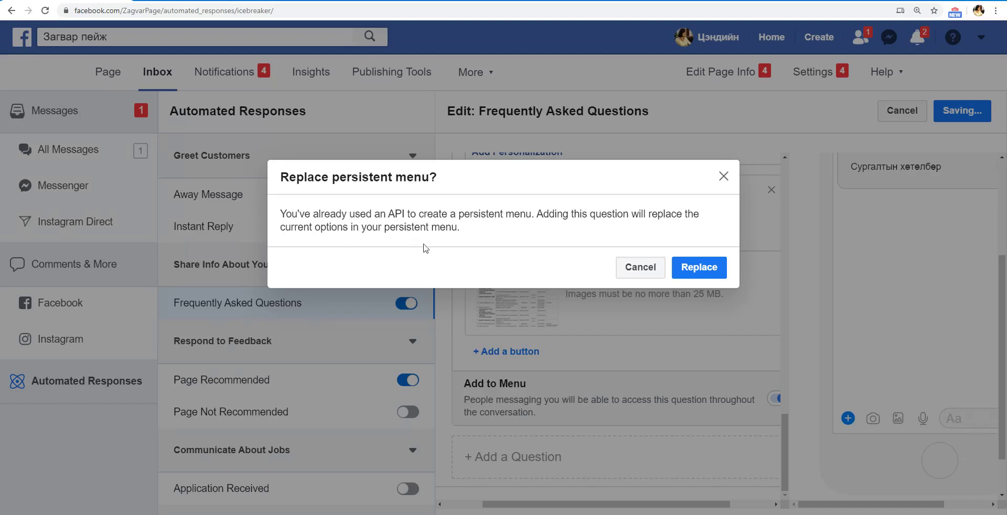
{"action": "left_click", "coordinate": [643, 272]}
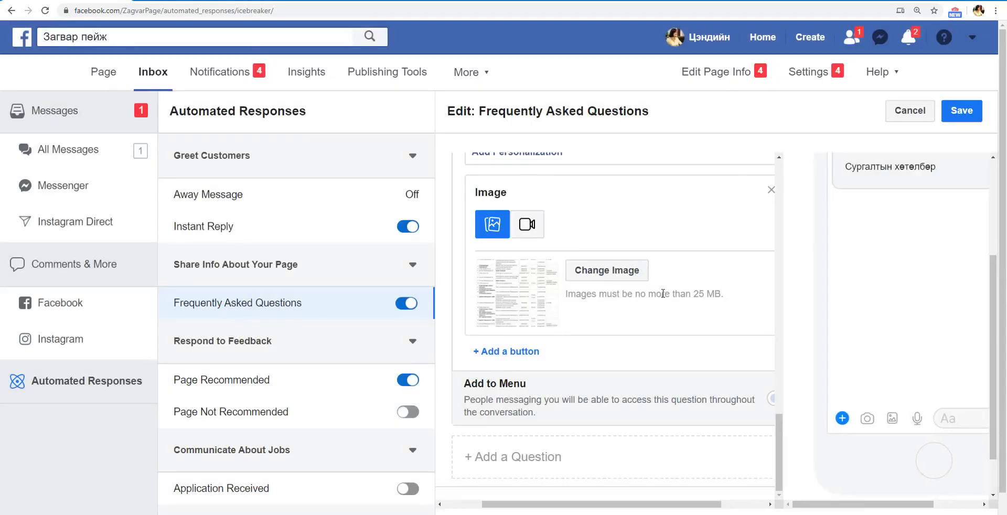
- Replace Question #2's image with the picture "group unit" from the Цахим хичээл folder
{"action": "scroll", "coordinate": [663, 293], "scroll_direction": "down", "scroll_amount": 1}
{"action": "scroll", "coordinate": [666, 288], "scroll_direction": "up", "scroll_amount": 4}
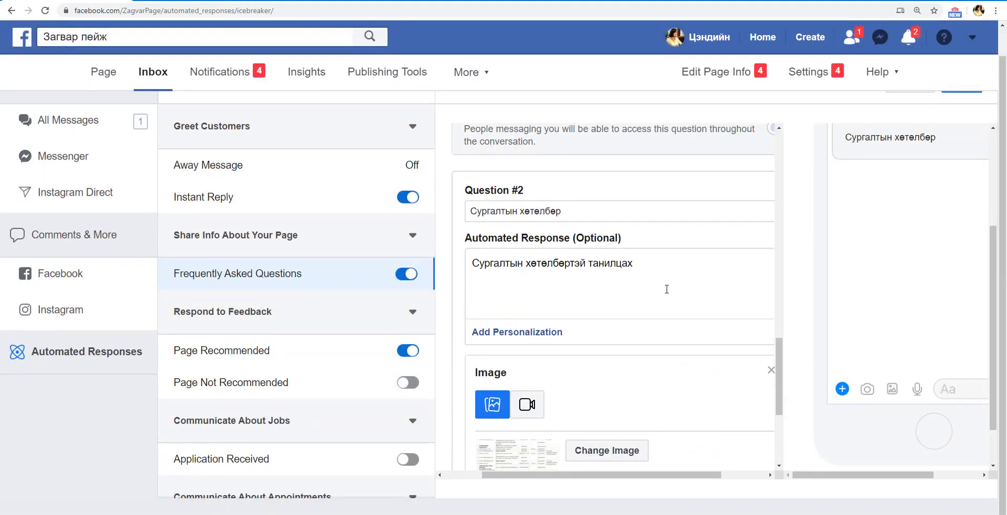
{"action": "scroll", "coordinate": [665, 289], "scroll_direction": "up", "scroll_amount": 3}
{"action": "scroll", "coordinate": [660, 289], "scroll_direction": "down", "scroll_amount": 4}
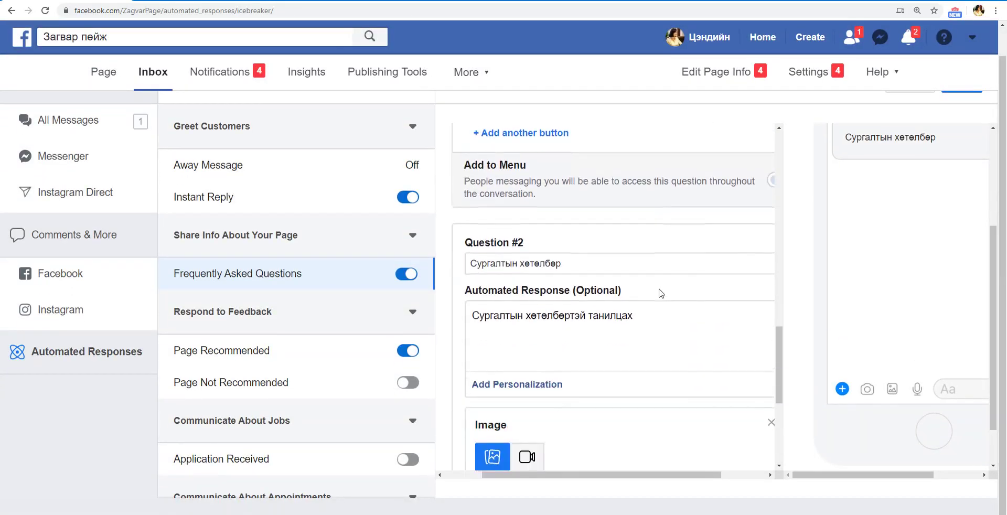
{"action": "scroll", "coordinate": [661, 293], "scroll_direction": "down", "scroll_amount": 3}
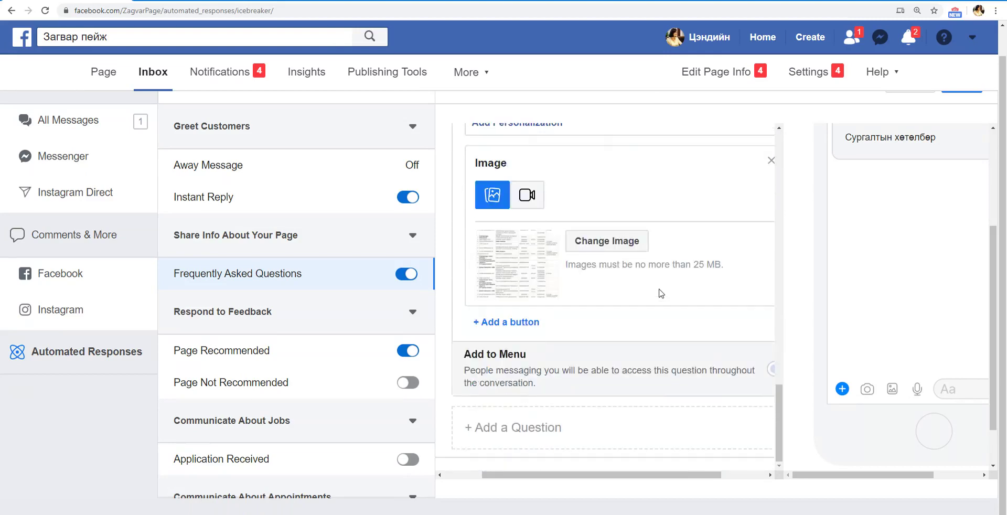
{"action": "left_click", "coordinate": [610, 242]}
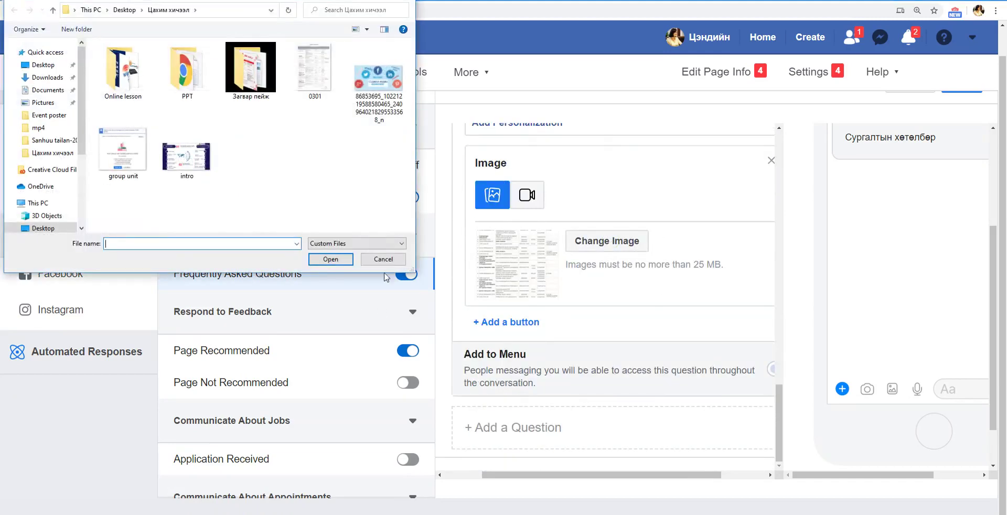
{"action": "left_click", "coordinate": [123, 152]}
{"action": "left_click", "coordinate": [330, 259]}
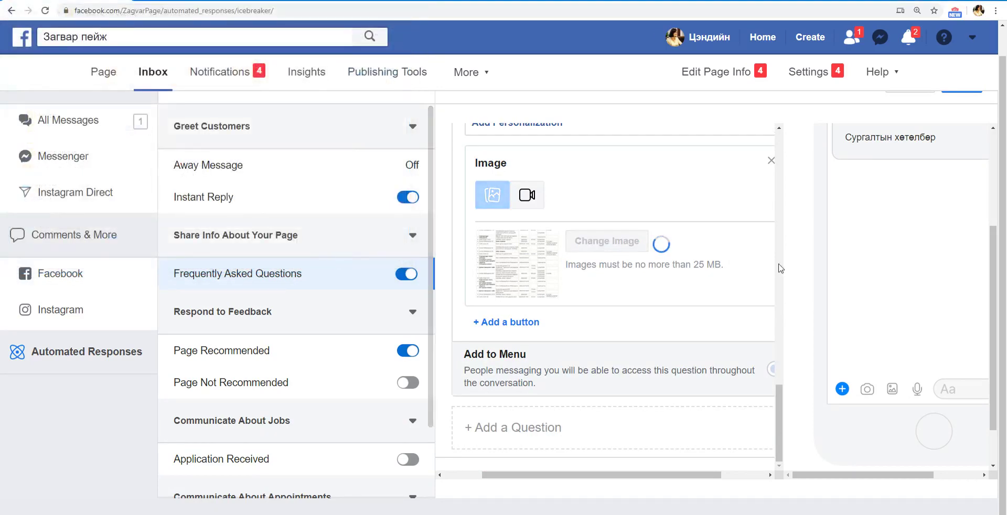
{"action": "scroll", "coordinate": [964, 134], "scroll_direction": "up", "scroll_amount": 1}
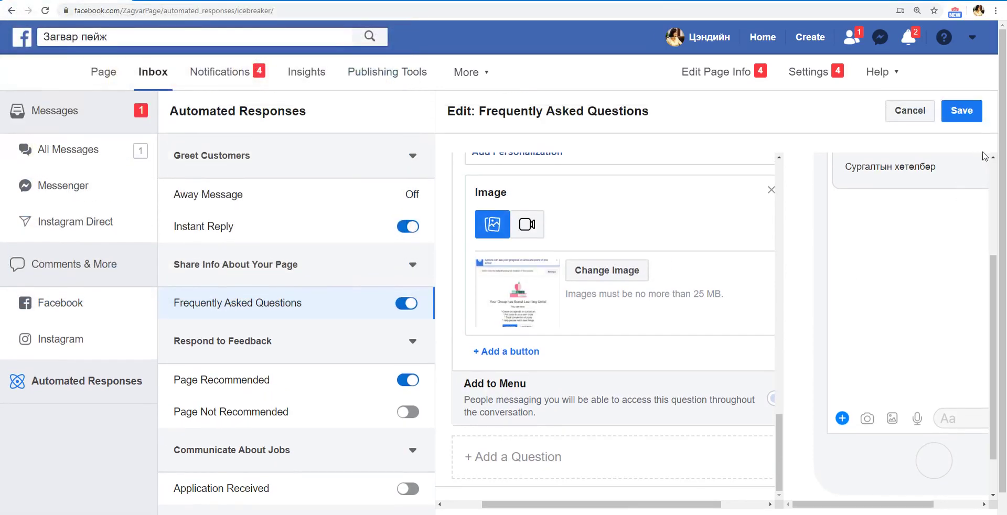
{"action": "left_click", "coordinate": [962, 110]}
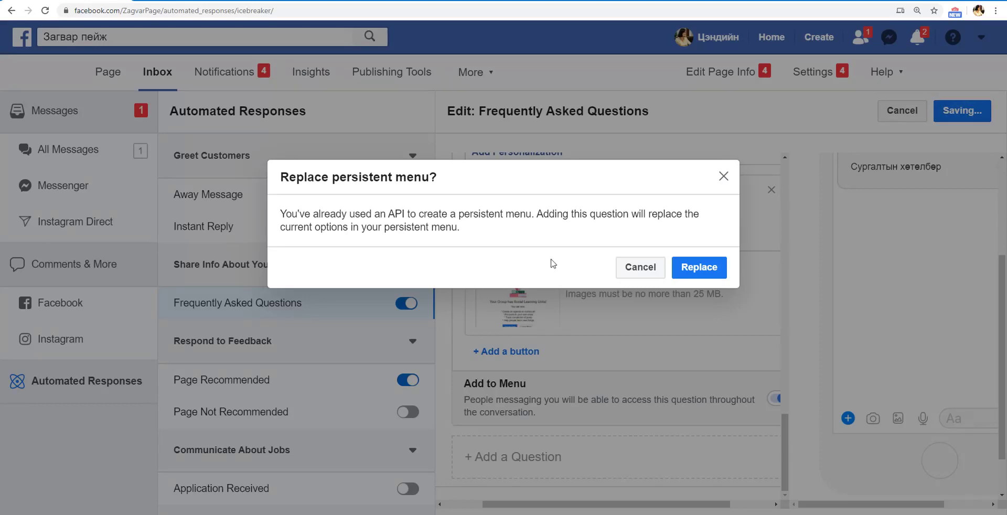
{"action": "left_click", "coordinate": [640, 267]}
{"action": "scroll", "coordinate": [654, 294], "scroll_direction": "up", "scroll_amount": 3}
{"action": "scroll", "coordinate": [656, 304], "scroll_direction": "up", "scroll_amount": 5}
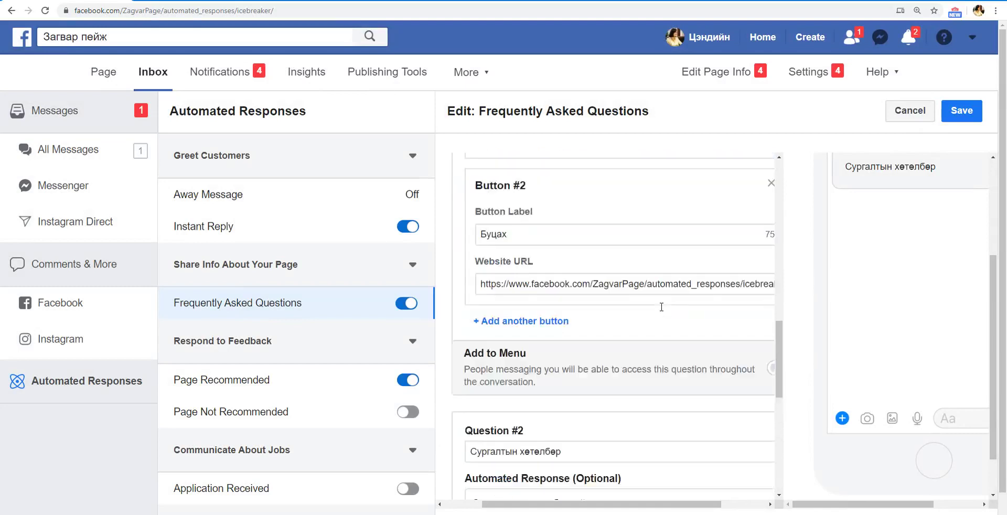
{"action": "left_click", "coordinate": [594, 334]}
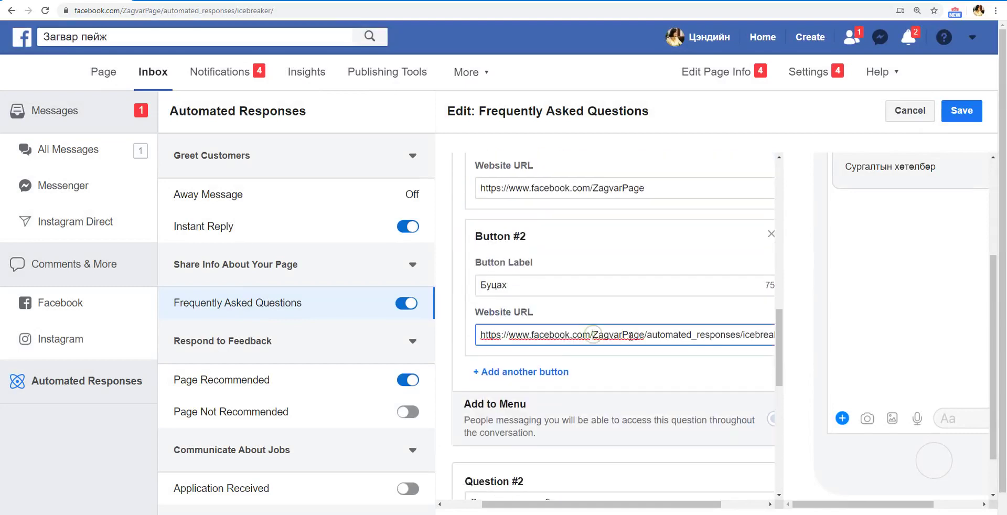
{"action": "left_click", "coordinate": [646, 335]}
{"action": "key", "text": "Delete"}
{"action": "key", "text": "Delete"}
{"action": "key", "text": "Delete"}
{"action": "key", "text": "Delete"}
{"action": "key", "text": "Delete"}
{"action": "key", "text": "Delete"}
{"action": "key", "text": "Delete"}
{"action": "key", "text": "Delete"}
{"action": "key", "text": "Delete"}
{"action": "key", "text": "Delete"}
{"action": "key", "text": "Delete"}
{"action": "key", "text": "Delete"}
{"action": "key", "text": "Delete"}
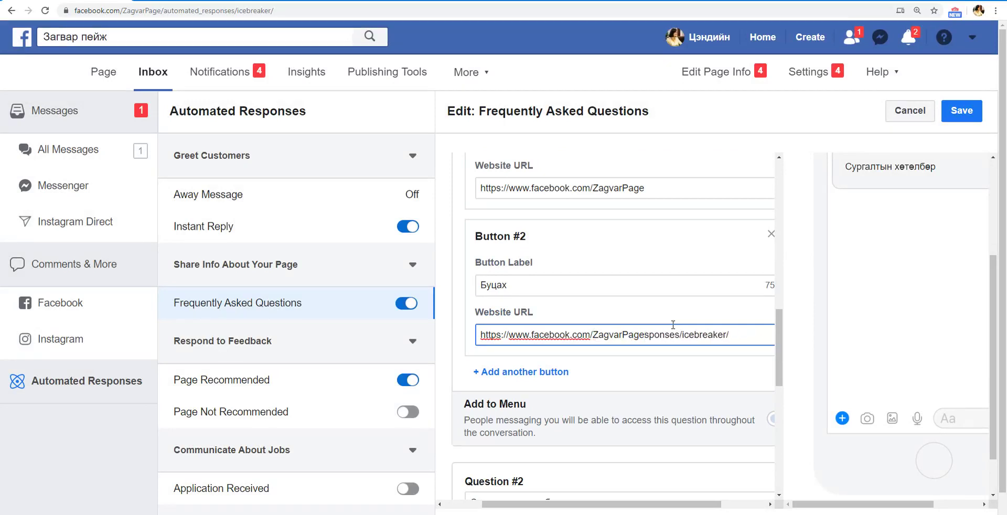
{"action": "key", "text": "Delete"}
{"action": "key", "text": "Delete"}
{"action": "key", "text": "Delete"}
{"action": "key", "text": "Delete"}
{"action": "key", "text": "Delete"}
{"action": "key", "text": "Delete"}
{"action": "key", "text": "Delete"}
{"action": "key", "text": "Delete"}
{"action": "key", "text": "Delete"}
{"action": "key", "text": "Delete"}
{"action": "key", "text": "Delete"}
{"action": "key", "text": "Delete"}
{"action": "key", "text": "Delete"}
{"action": "key", "text": "Delete"}
{"action": "key", "text": "Delete"}
{"action": "key", "text": "Delete"}
{"action": "key", "text": "Delete"}
{"action": "key", "text": "Delete"}
{"action": "key", "text": "Delete"}
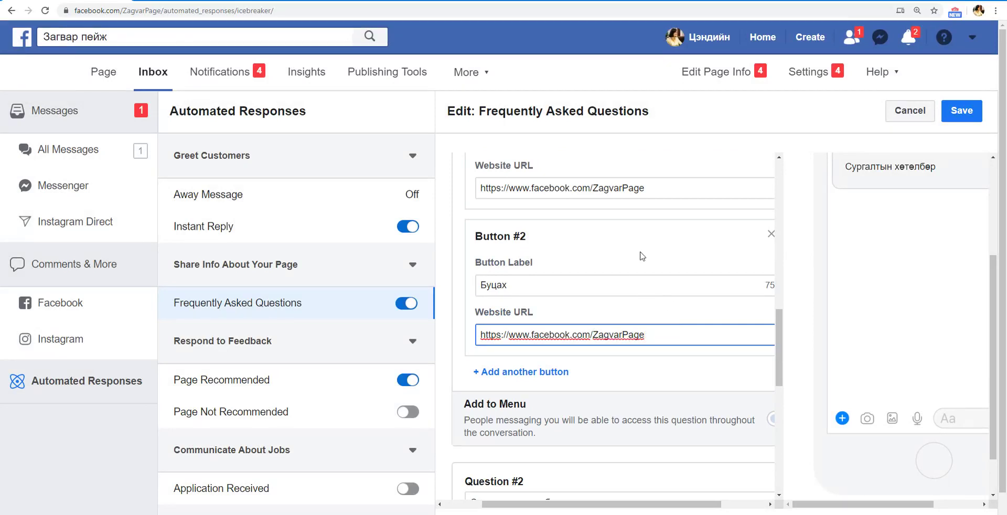
- Save the frequently asked questions and agree to replace the page's current persistent menu
{"action": "left_click", "coordinate": [960, 111]}
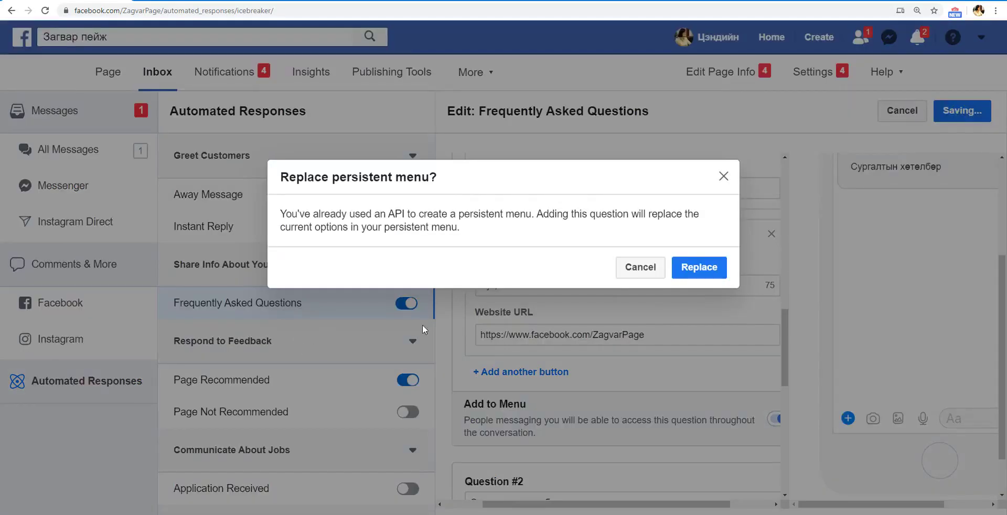
{"action": "left_click", "coordinate": [684, 270]}
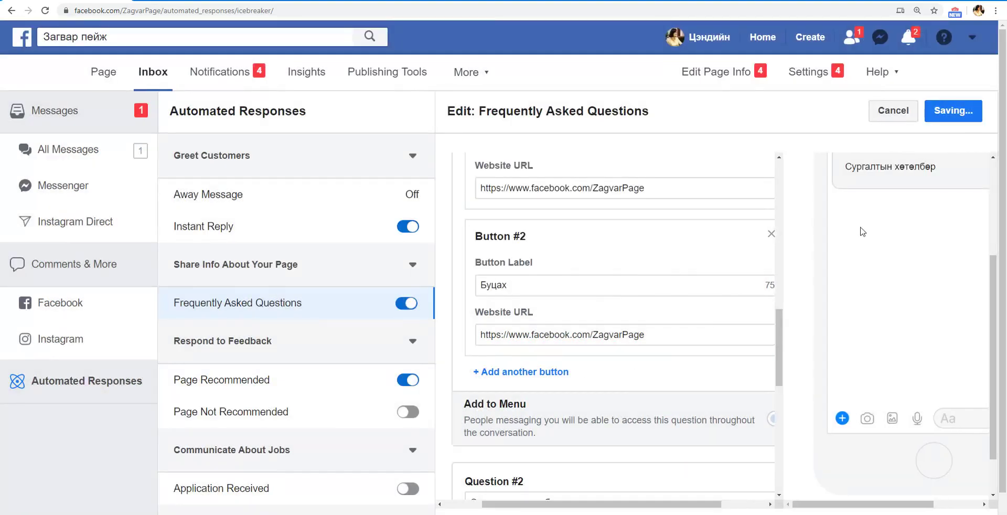
- Reopen the frequently asked questions for editing, review both questions with their responses and images, and save them again
{"action": "scroll", "coordinate": [627, 307], "scroll_direction": "down", "scroll_amount": 2}
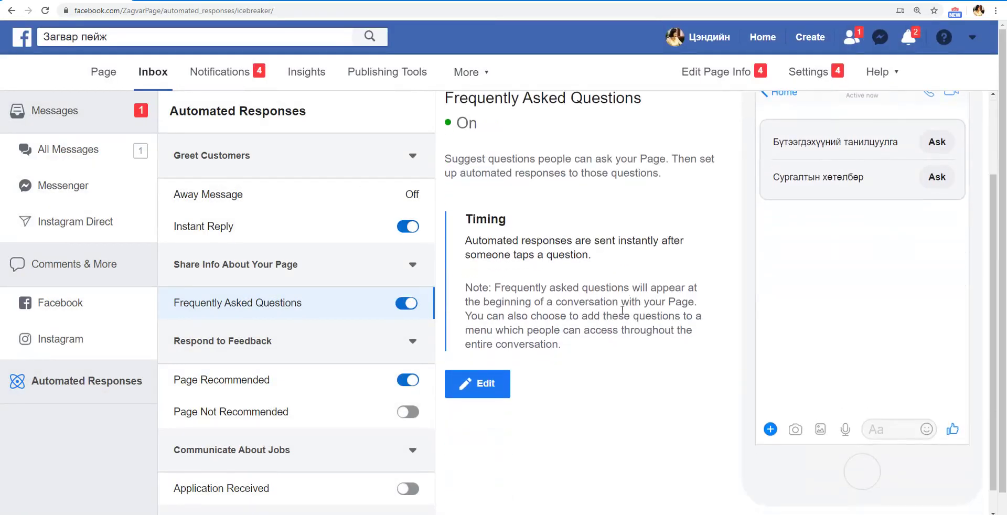
{"action": "left_click", "coordinate": [490, 387]}
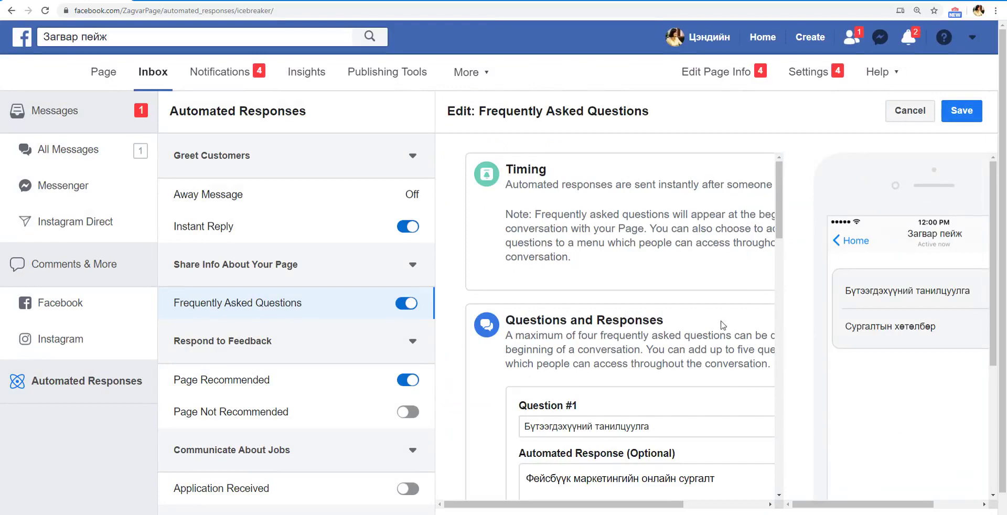
{"action": "scroll", "coordinate": [723, 325], "scroll_direction": "down", "scroll_amount": 5}
{"action": "scroll", "coordinate": [719, 328], "scroll_direction": "down", "scroll_amount": 10}
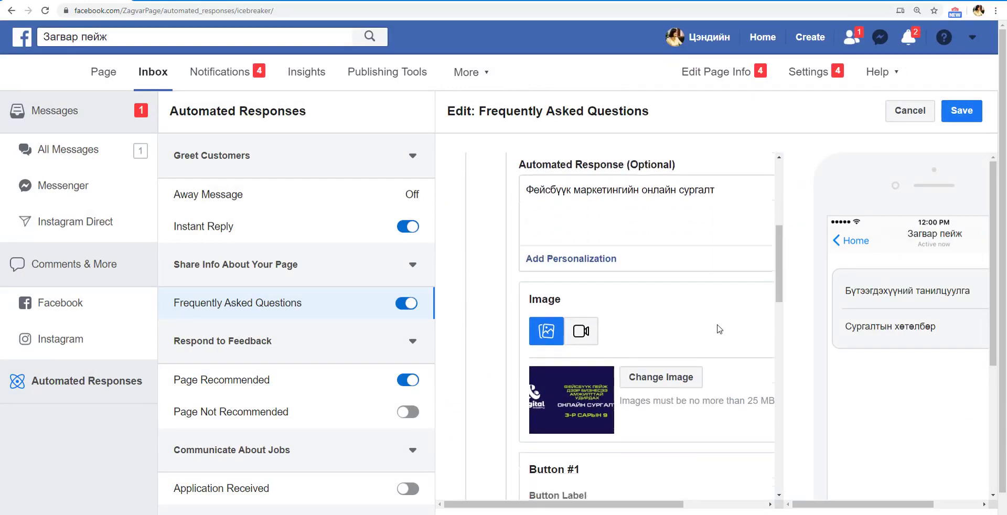
{"action": "scroll", "coordinate": [718, 327], "scroll_direction": "down", "scroll_amount": 6}
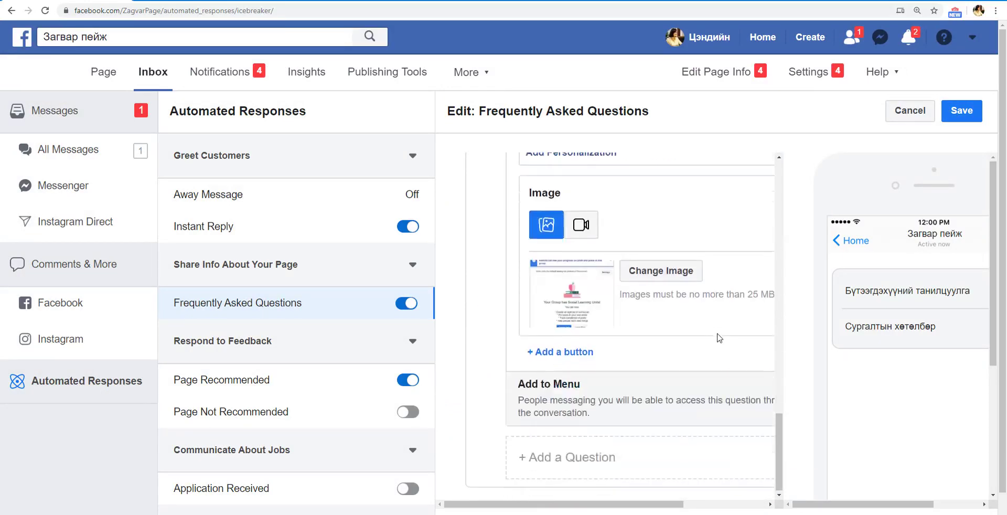
{"action": "scroll", "coordinate": [926, 175], "scroll_direction": "up", "scroll_amount": 1}
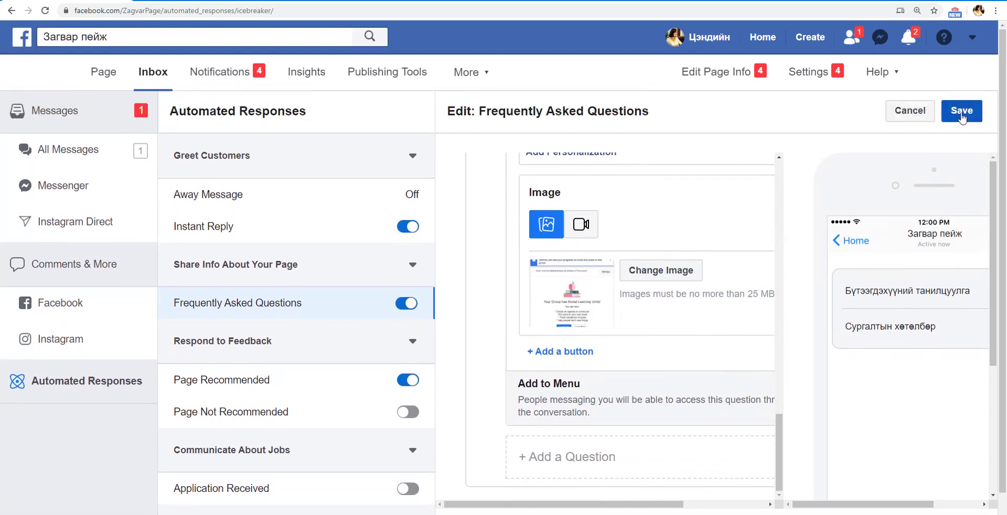
{"action": "left_click", "coordinate": [961, 110]}
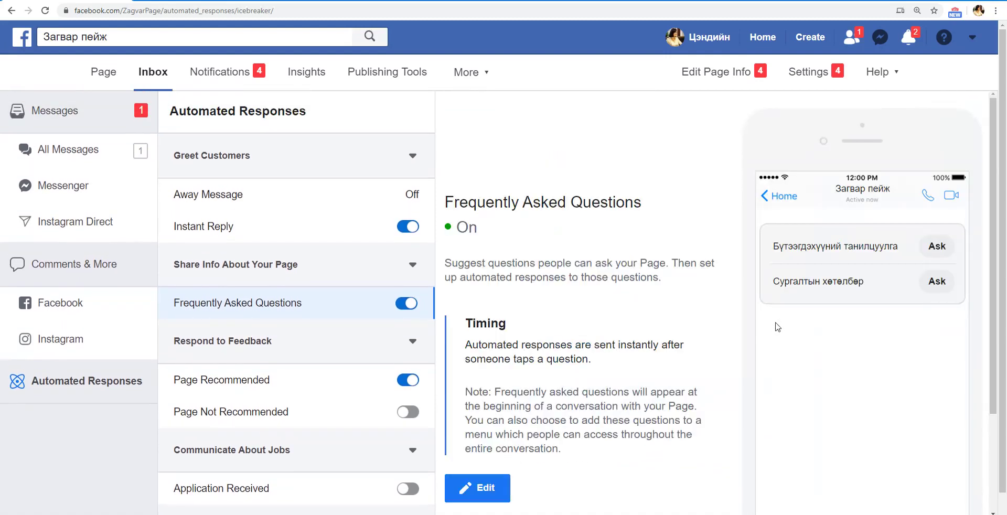
- Test the Send Message button on the Загвар пейж page and delete the entire existing conversation in the chat
{"action": "left_click", "coordinate": [103, 72]}
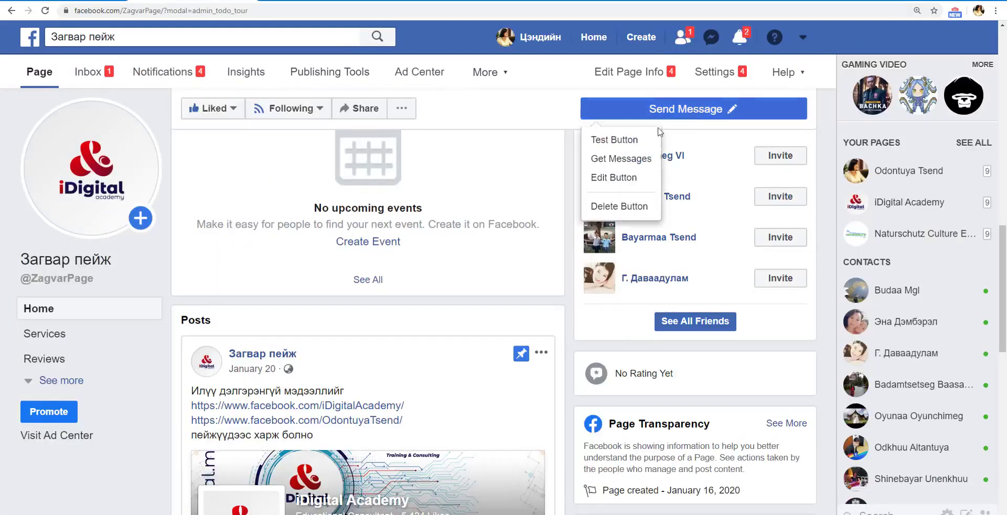
{"action": "mouse_move", "coordinate": [667, 119]}
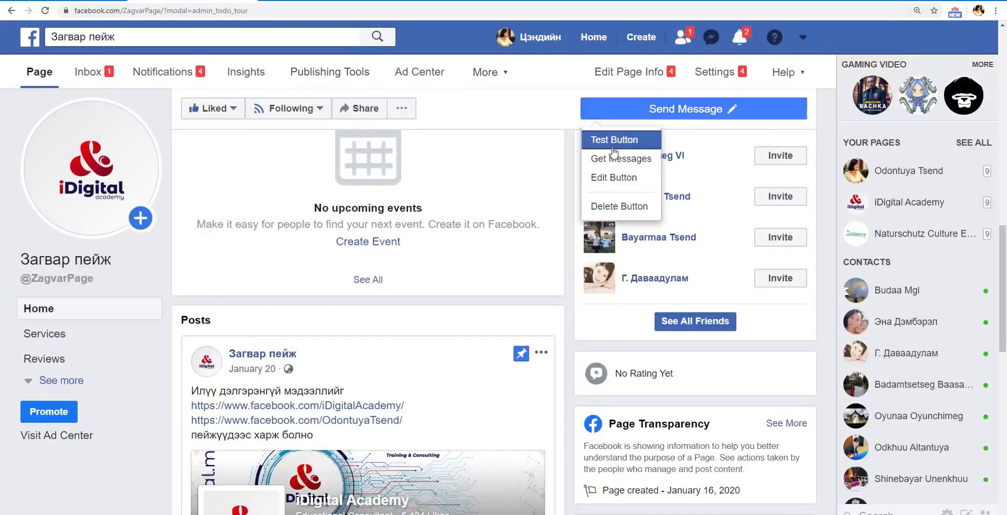
{"action": "left_click", "coordinate": [598, 137]}
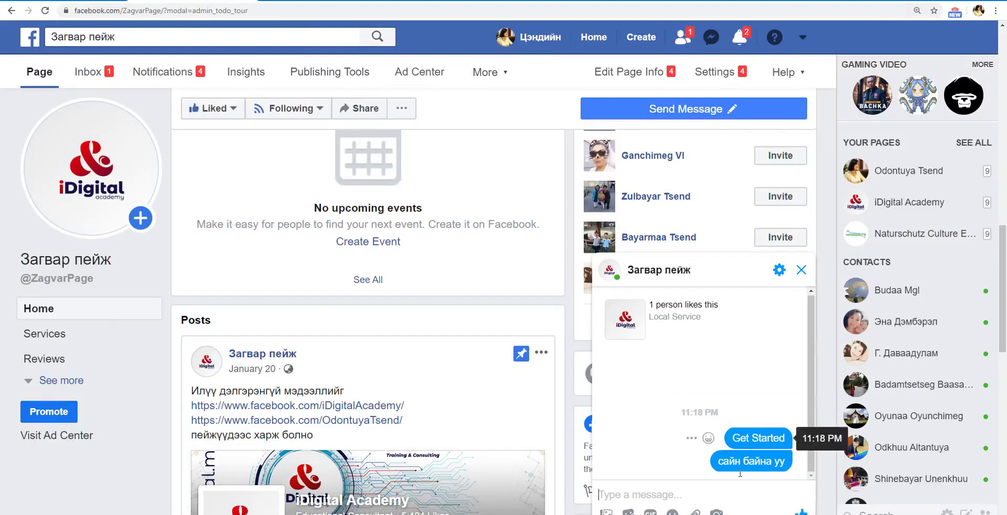
{"action": "left_click", "coordinate": [780, 269]}
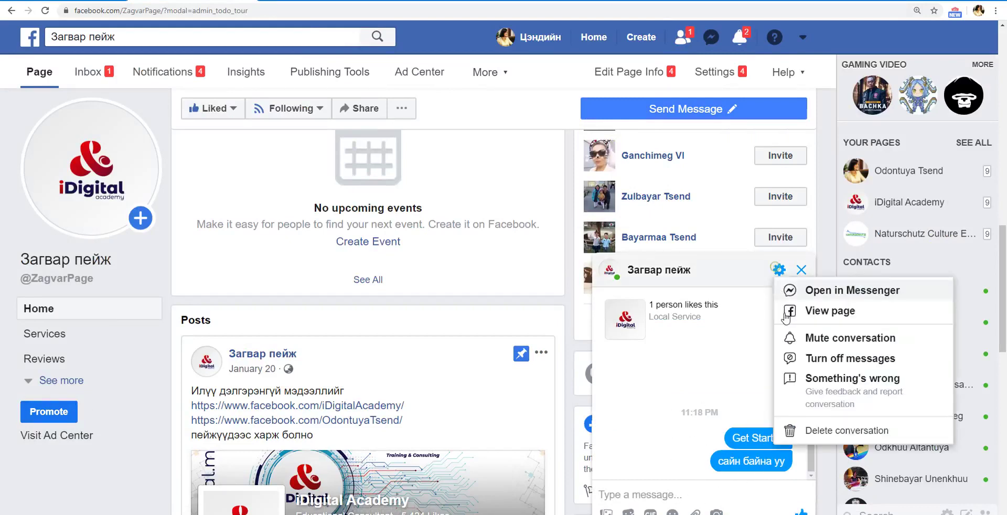
{"action": "left_click", "coordinate": [811, 431]}
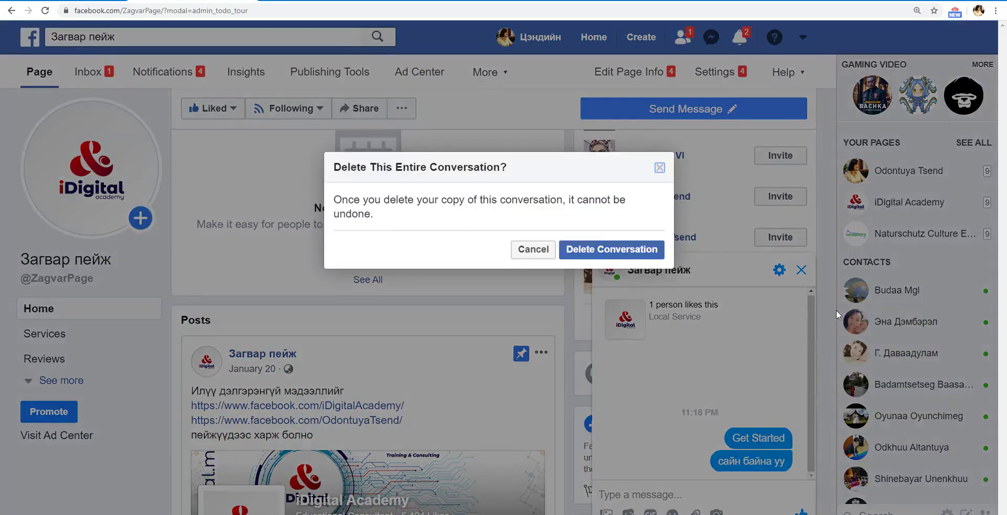
{"action": "left_click", "coordinate": [608, 250]}
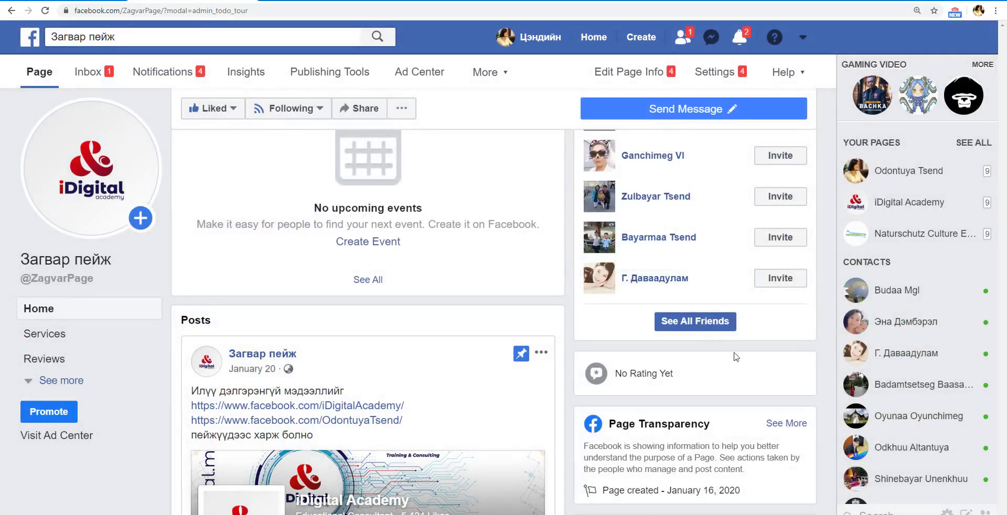
- Test the page's Send Message button again and ask the suggested question "Бүтээгдэхүүний танилцуулга" in the new chat
{"action": "left_click", "coordinate": [690, 109]}
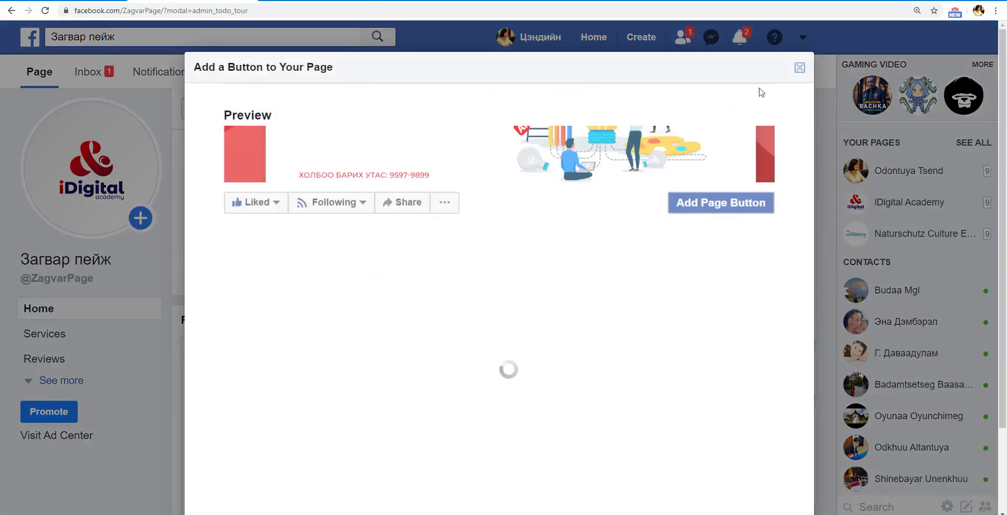
{"action": "left_click", "coordinate": [800, 67]}
{"action": "mouse_move", "coordinate": [685, 109]}
{"action": "left_click", "coordinate": [623, 140]}
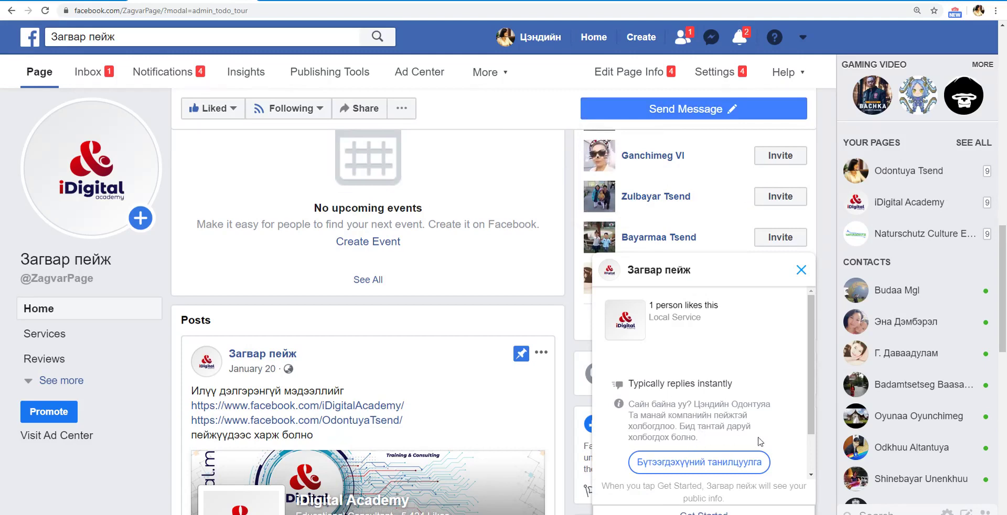
{"action": "left_click", "coordinate": [717, 468]}
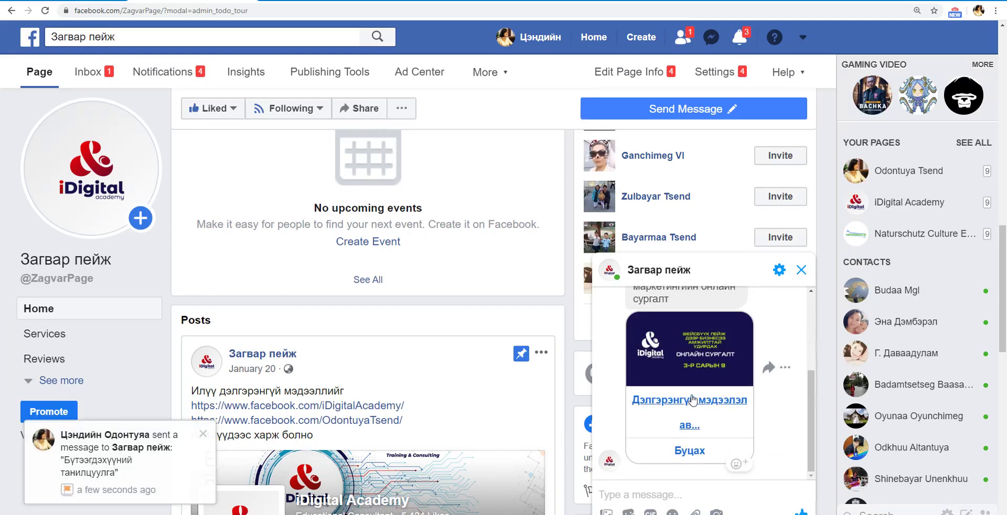
- Review the automated reply's text, image and buttons in the chat, and try its "Дэлгэрэнгүй мэдээлэл авах" link
{"action": "scroll", "coordinate": [692, 388], "scroll_direction": "up", "scroll_amount": 1}
{"action": "scroll", "coordinate": [694, 343], "scroll_direction": "up", "scroll_amount": 1}
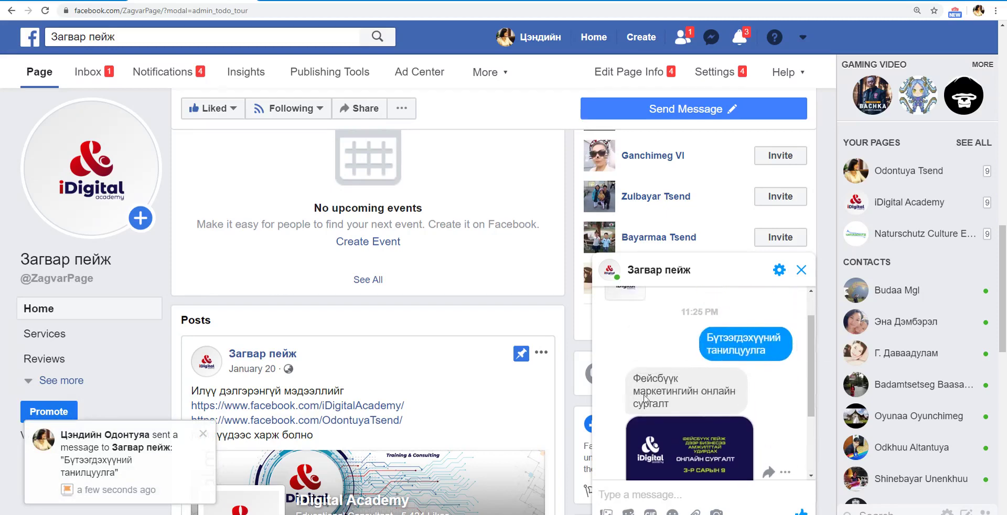
{"action": "scroll", "coordinate": [646, 399], "scroll_direction": "down", "scroll_amount": 1}
{"action": "scroll", "coordinate": [705, 422], "scroll_direction": "down", "scroll_amount": 2}
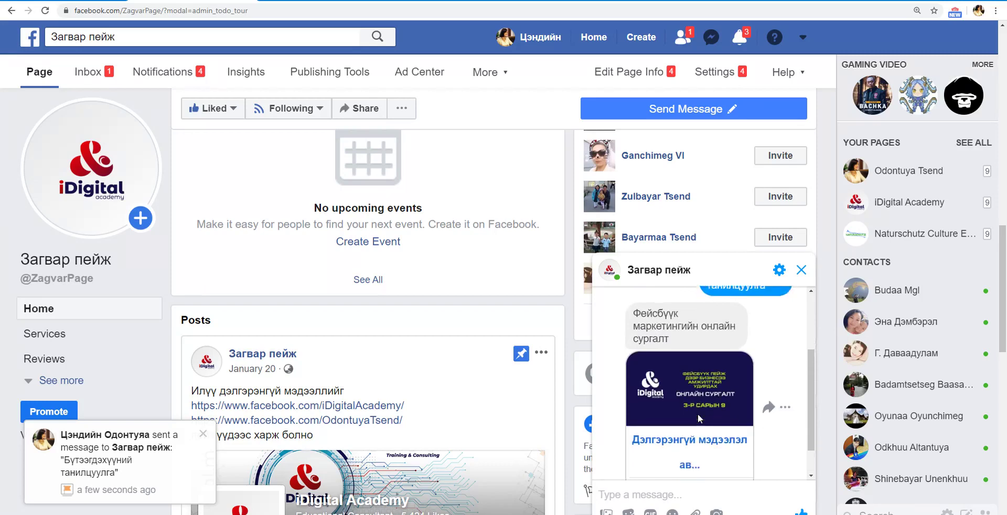
{"action": "left_click", "coordinate": [702, 425]}
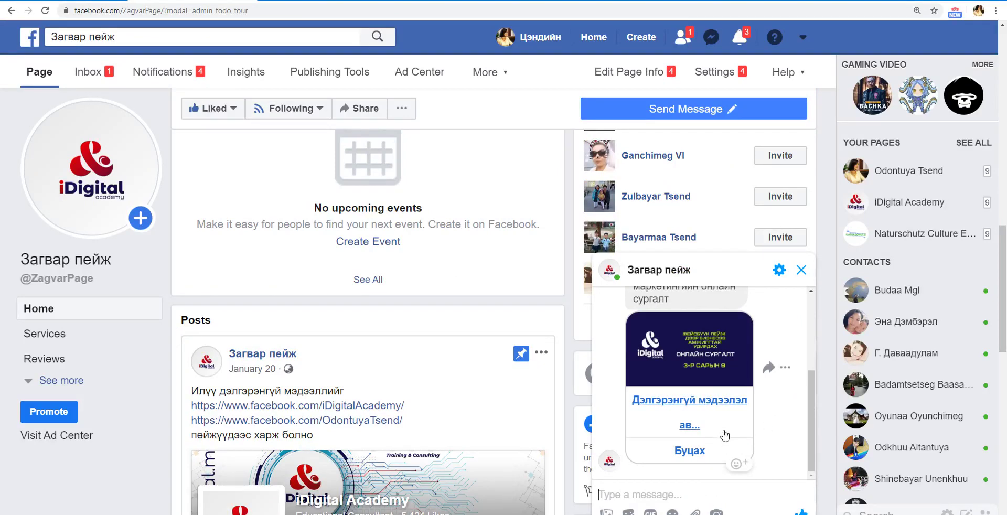
{"action": "scroll", "coordinate": [729, 430], "scroll_direction": "up", "scroll_amount": 3}
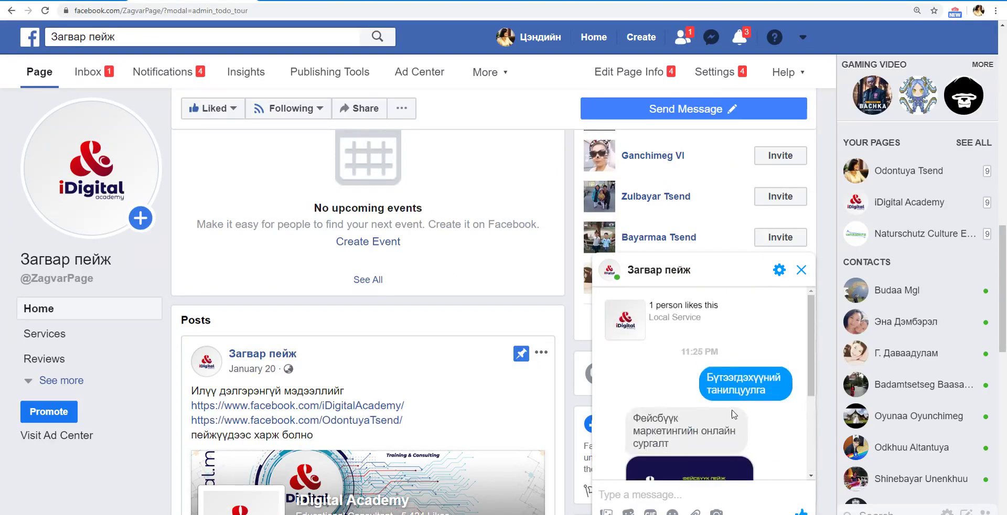
{"action": "scroll", "coordinate": [755, 389], "scroll_direction": "down", "scroll_amount": 3}
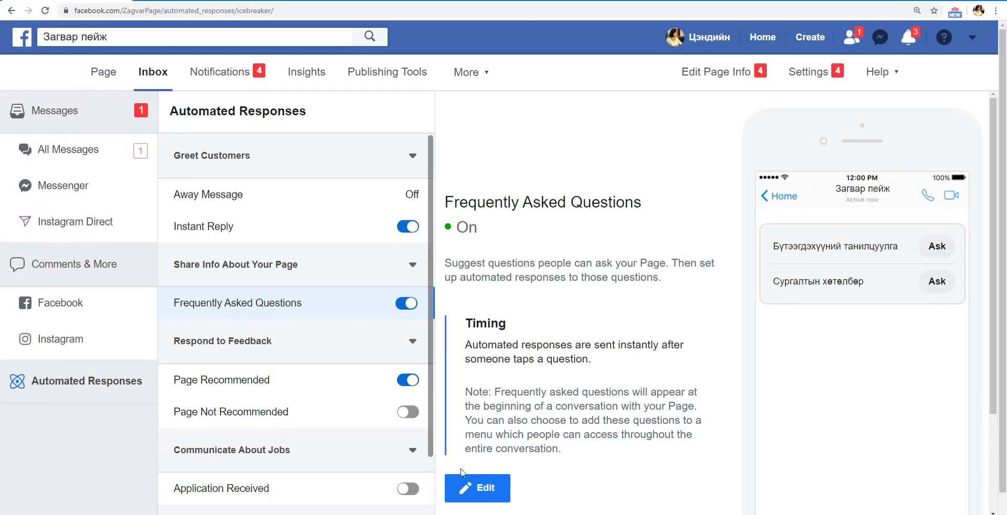
- Return to the page's frequently asked questions, open them for editing and check Question #1's response, image and link buttons
{"action": "left_click", "coordinate": [462, 475]}
{"action": "scroll", "coordinate": [632, 396], "scroll_direction": "down", "scroll_amount": 4}
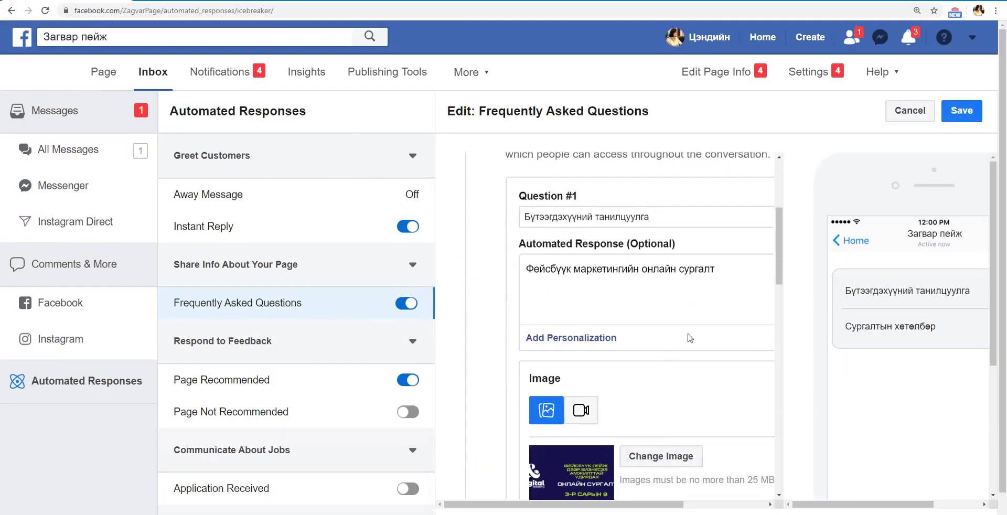
{"action": "scroll", "coordinate": [695, 328], "scroll_direction": "down", "scroll_amount": 3}
{"action": "scroll", "coordinate": [694, 323], "scroll_direction": "down", "scroll_amount": 2}
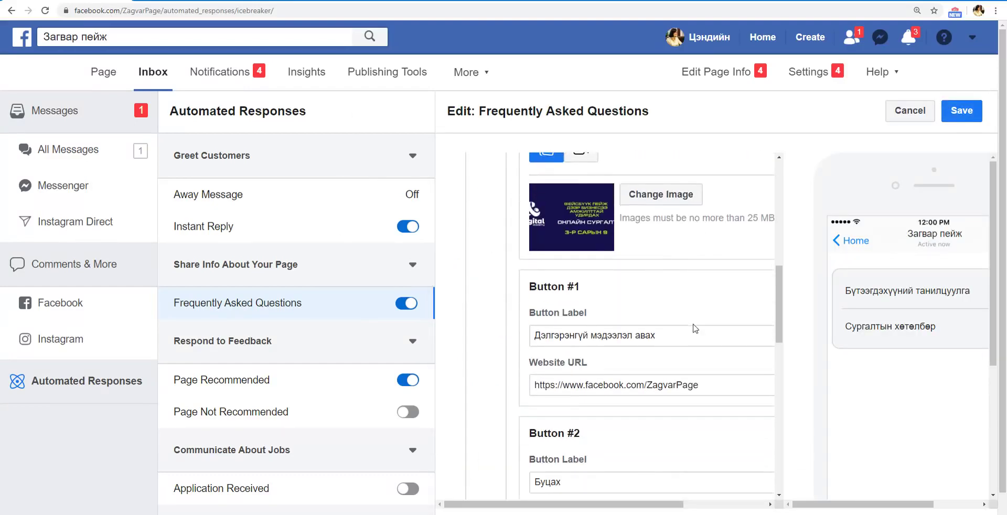